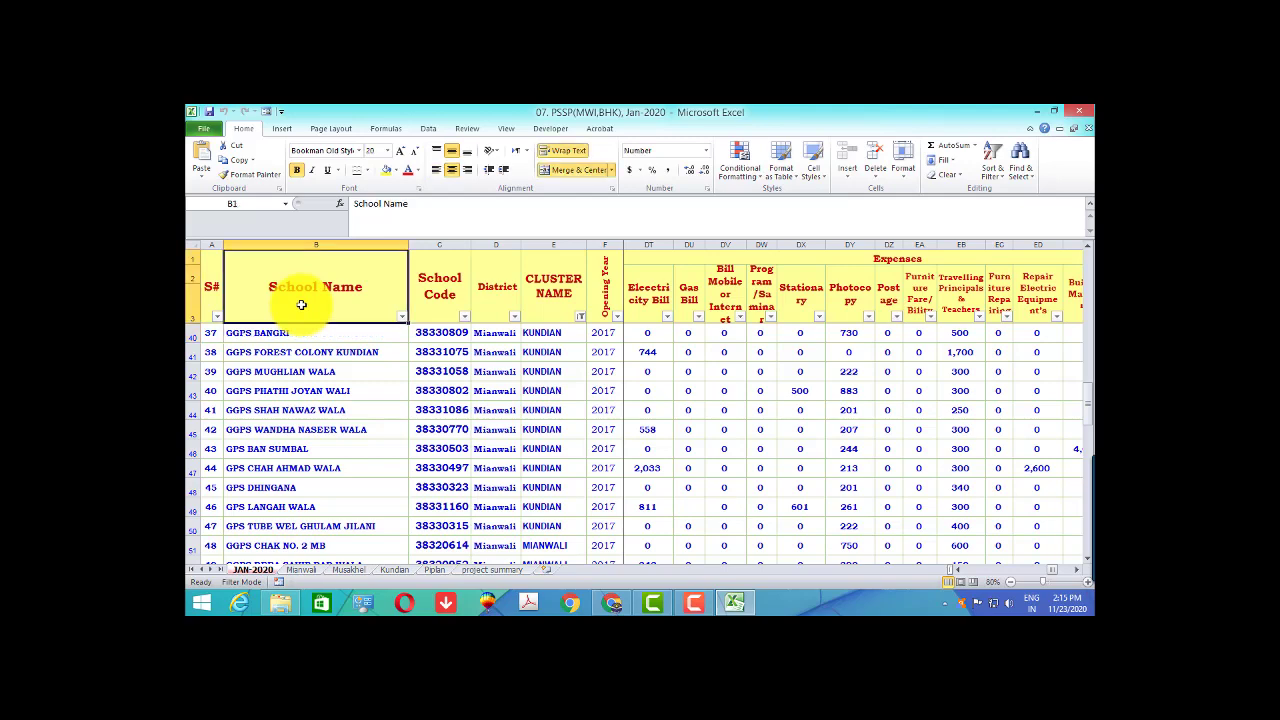
# Step: Drag column borders to zero width to hide the District and CLUSTER NAME columns
pyautogui.click(445, 435)
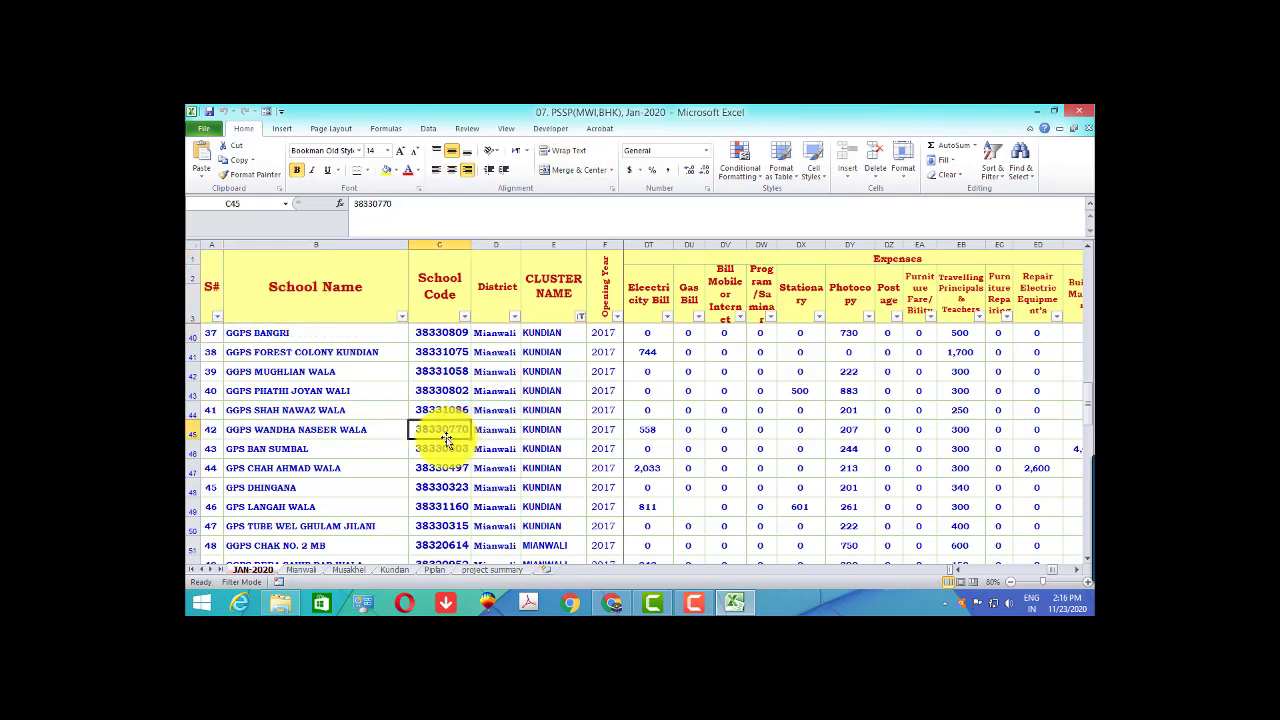
pyautogui.scroll(-3, 445, 440)
pyautogui.scroll(3, 443, 439)
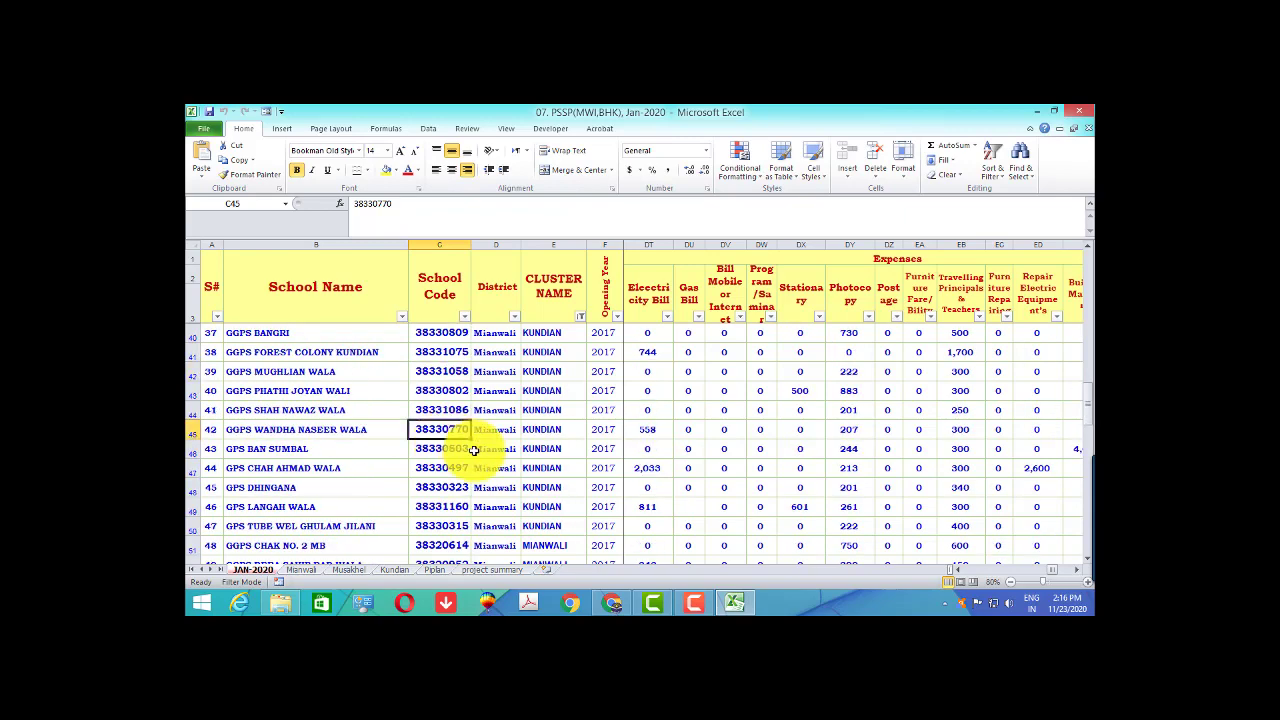
pyautogui.moveTo(587, 249); pyautogui.dragTo(469, 250)
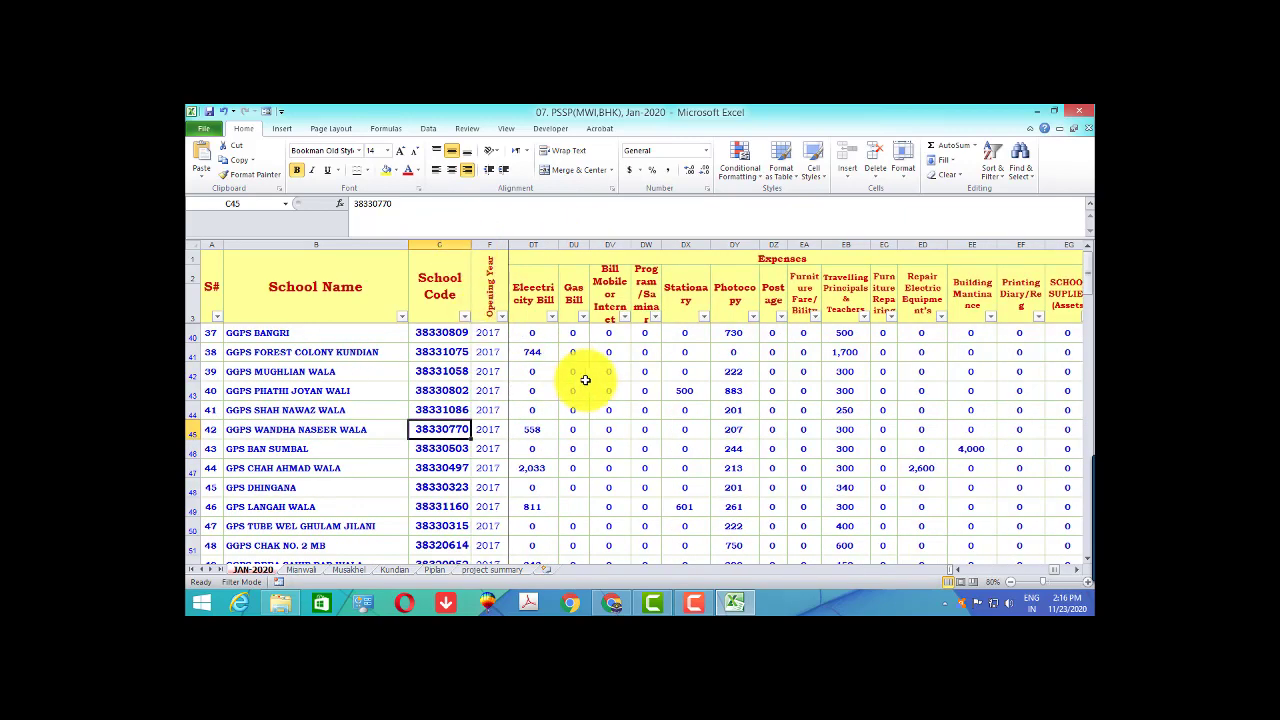
pyautogui.moveTo(608, 390); pyautogui.dragTo(573, 390)
pyautogui.scroll(-2, 443, 380)
pyautogui.scroll(2, 438, 384)
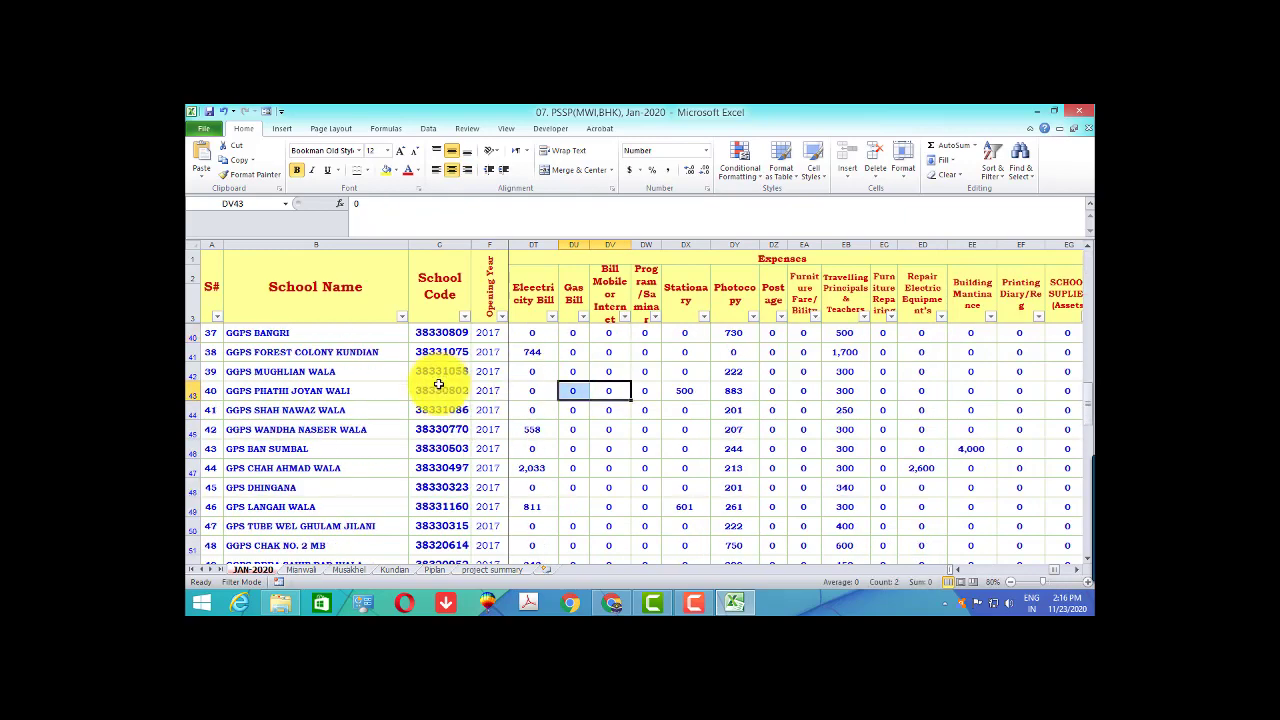
# Step: Check the Electricity Bill, Gas Bill and school name cells for GGPS BANGRI
pyautogui.click(540, 371)
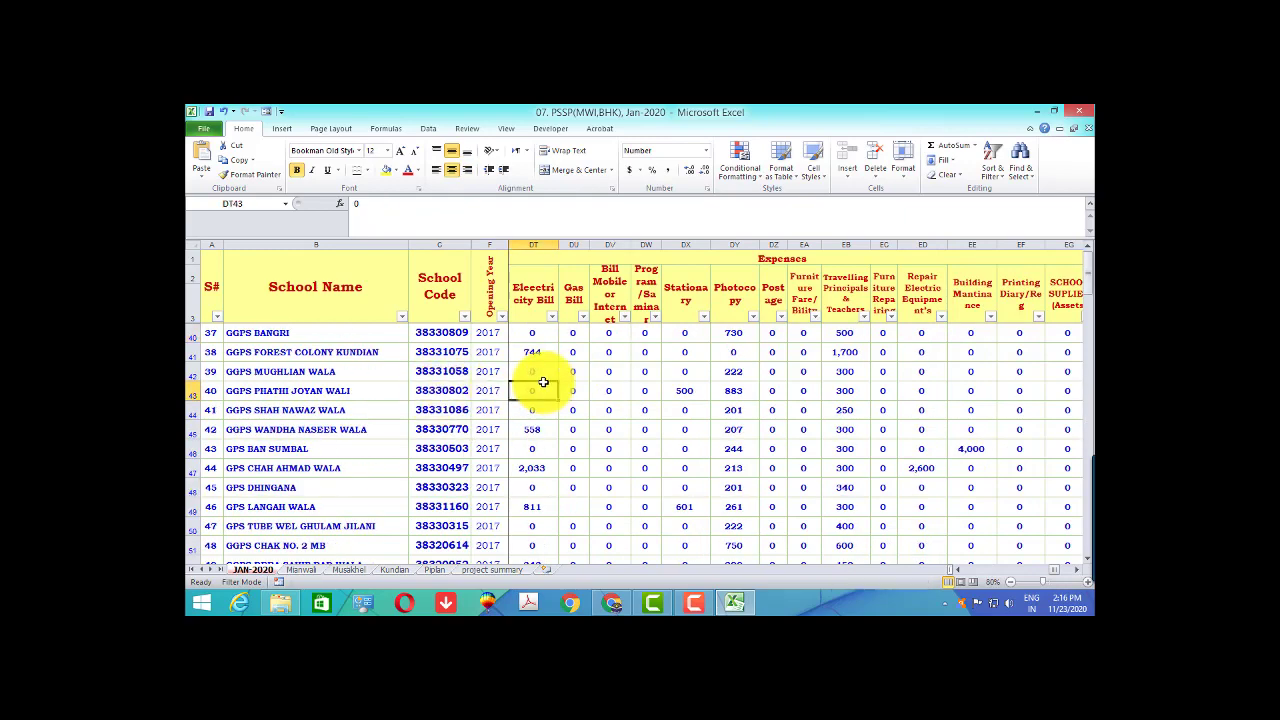
pyautogui.click(566, 332)
pyautogui.click(609, 340)
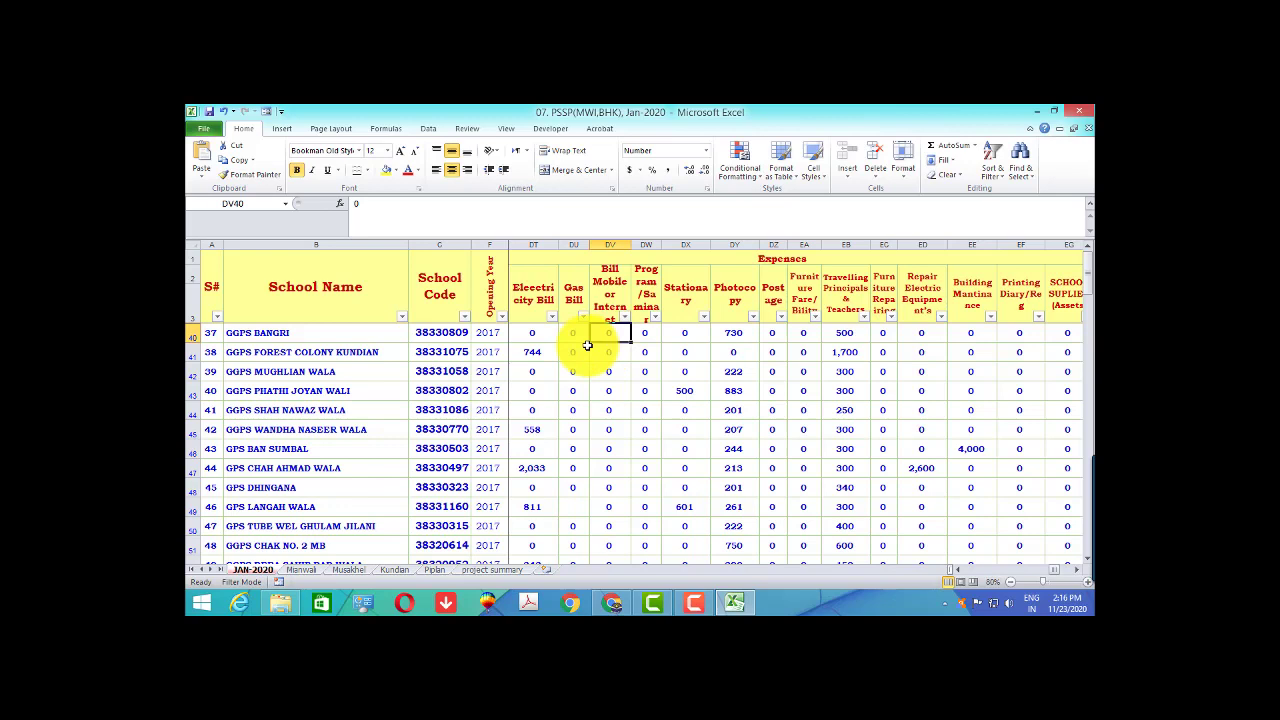
pyautogui.click(390, 331)
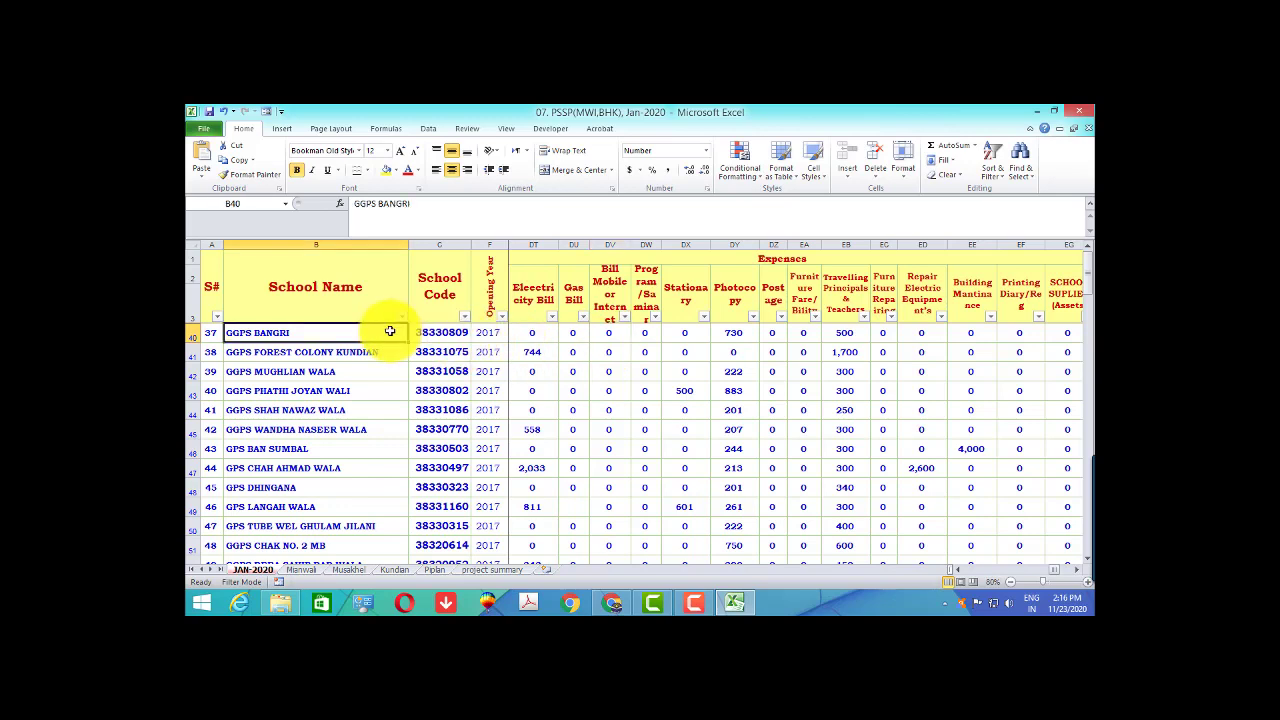
# Step: Select the S#, School Name, School Code and Opening Year header cells in turn
pyautogui.click(210, 292)
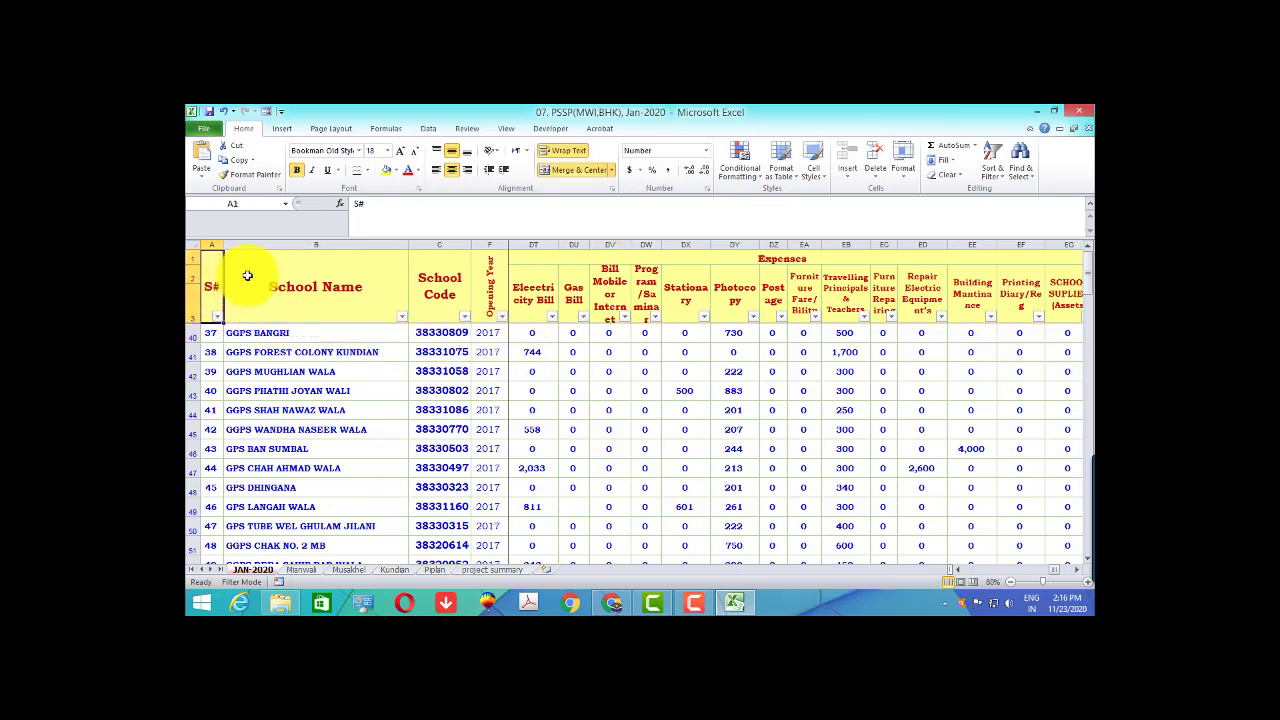
pyautogui.click(322, 264)
pyautogui.click(423, 277)
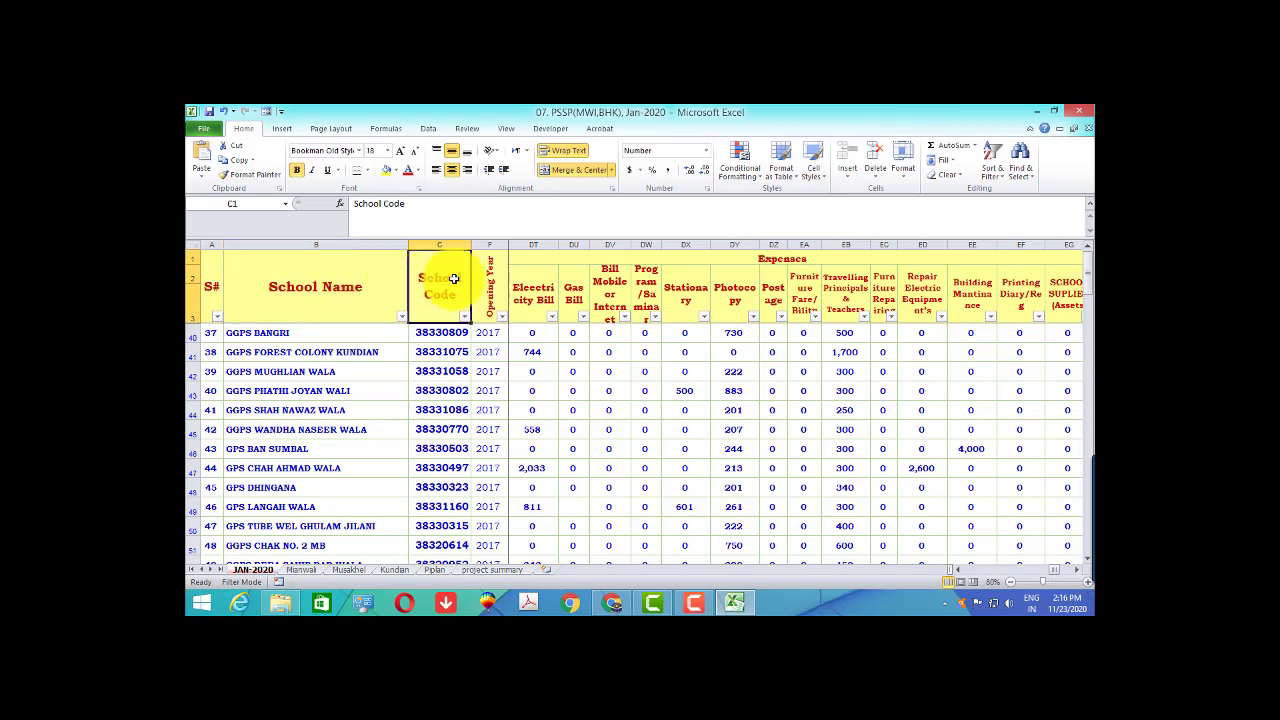
pyautogui.click(491, 283)
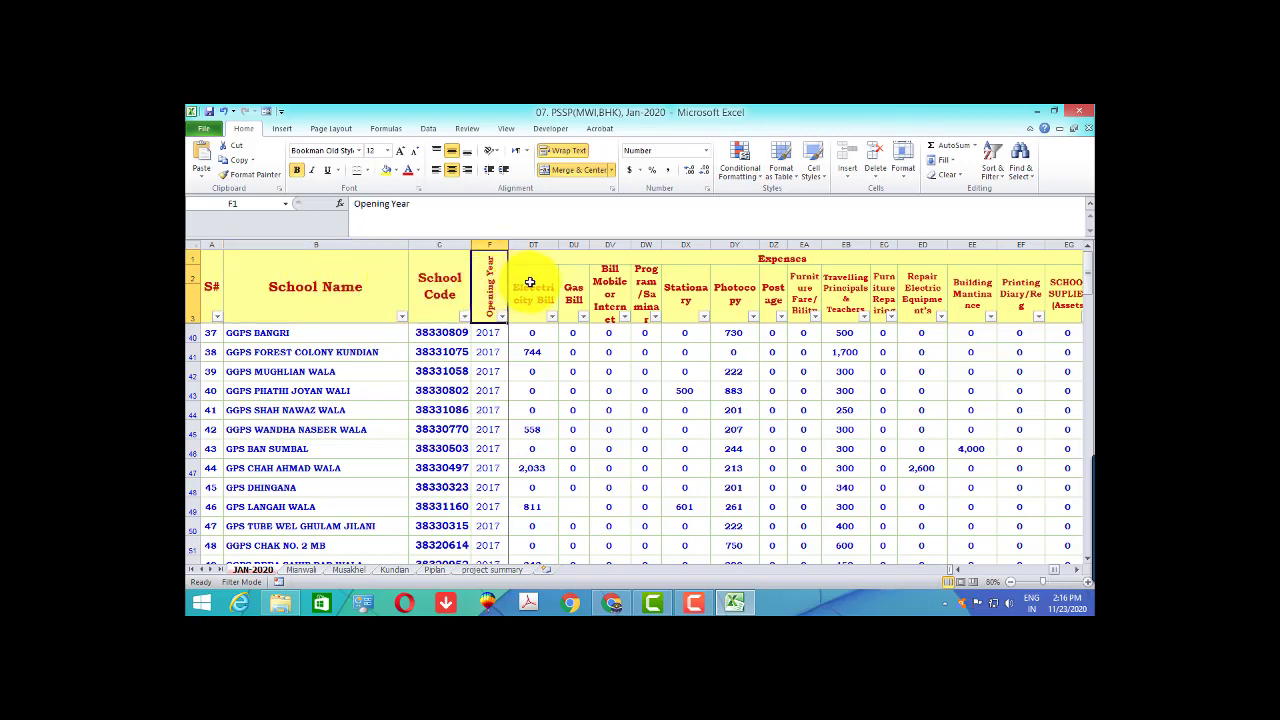
pyautogui.click(438, 300)
pyautogui.click(436, 331)
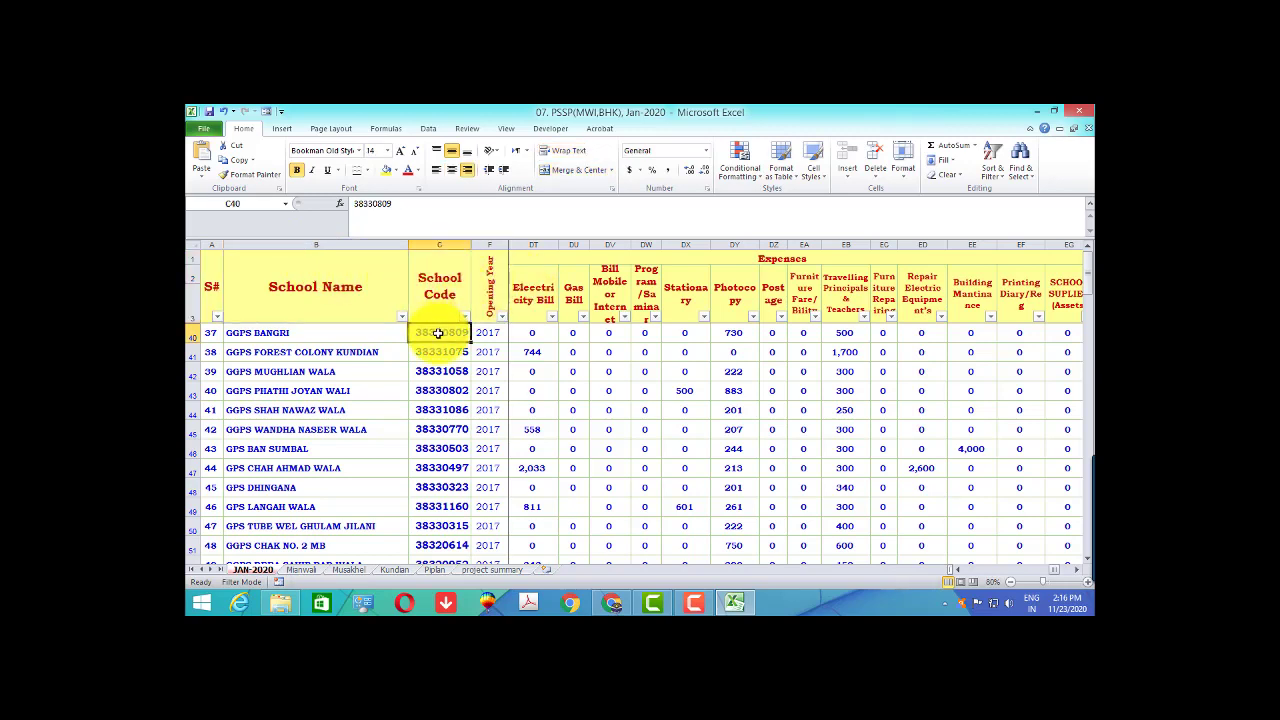
pyautogui.press('Right')
pyautogui.press('Right')
pyautogui.press('Right')
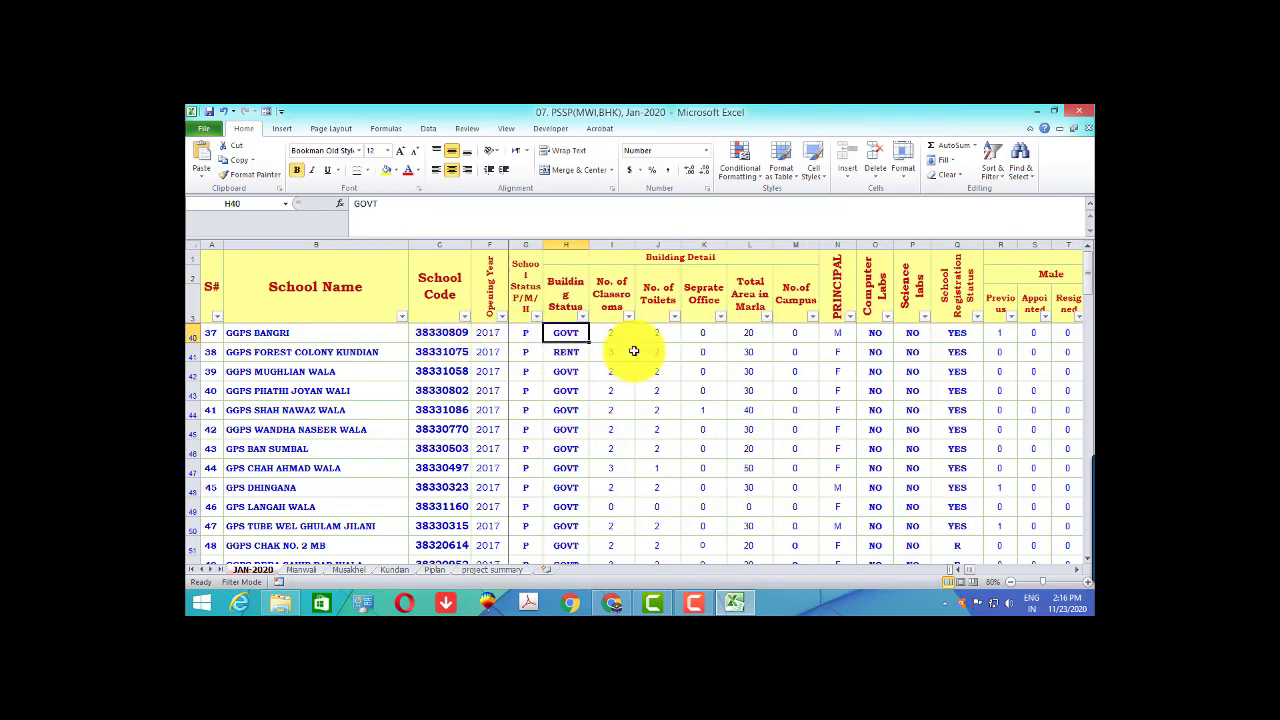
pyautogui.press('Right')
pyautogui.press('Right')
pyautogui.press('Right')
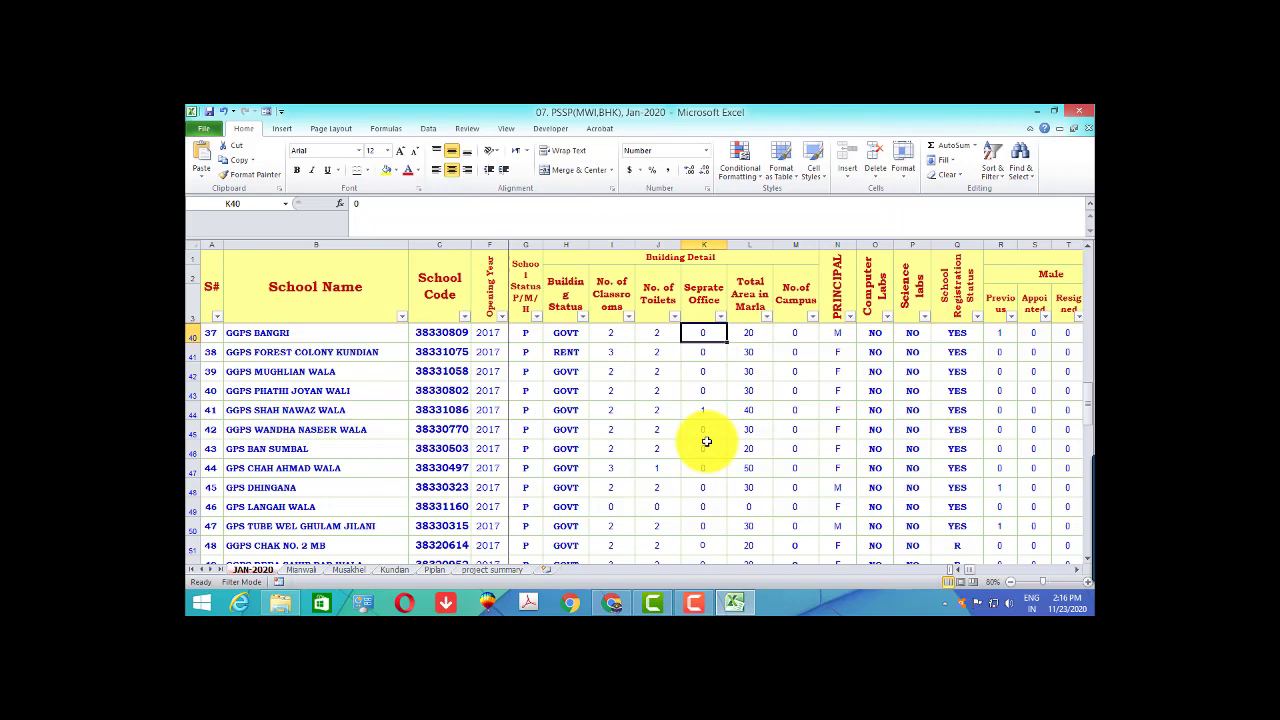
pyautogui.press('Right')
pyautogui.press('Right')
pyautogui.press('Right')
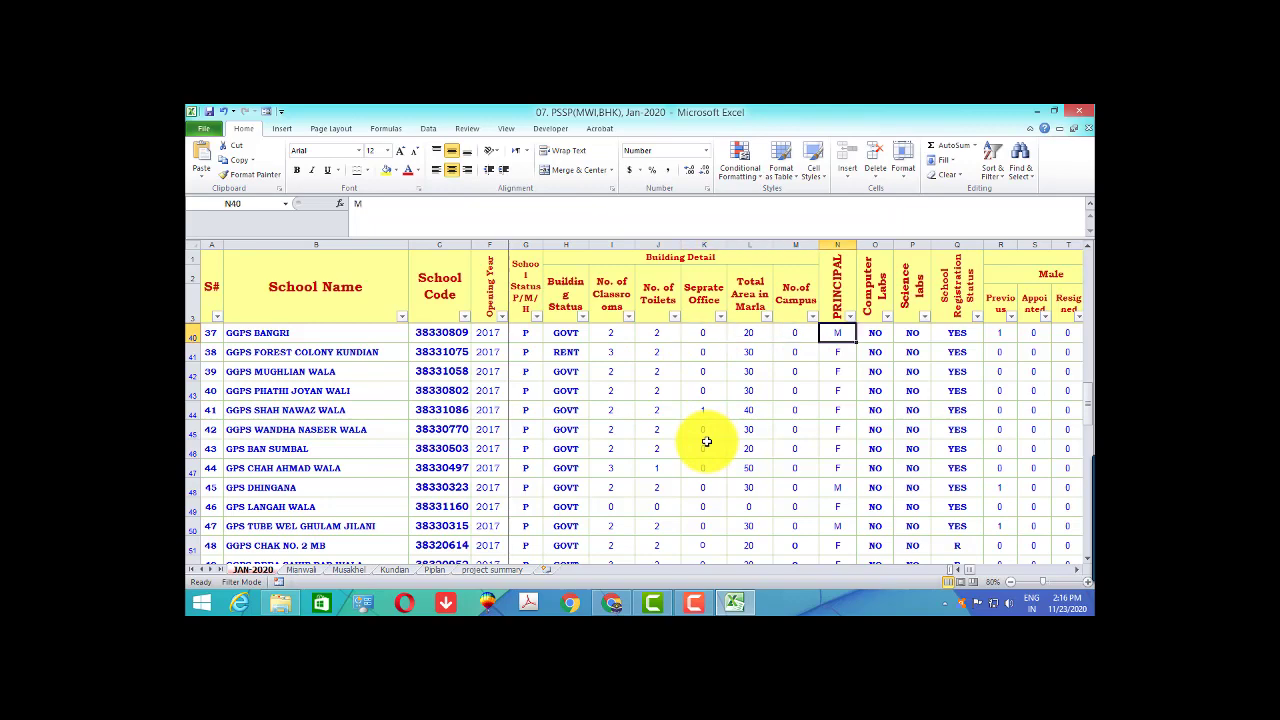
pyautogui.press('Right')
pyautogui.press('Right')
pyautogui.press('Right')
pyautogui.press('Right')
pyautogui.press('Right')
pyautogui.press('Right')
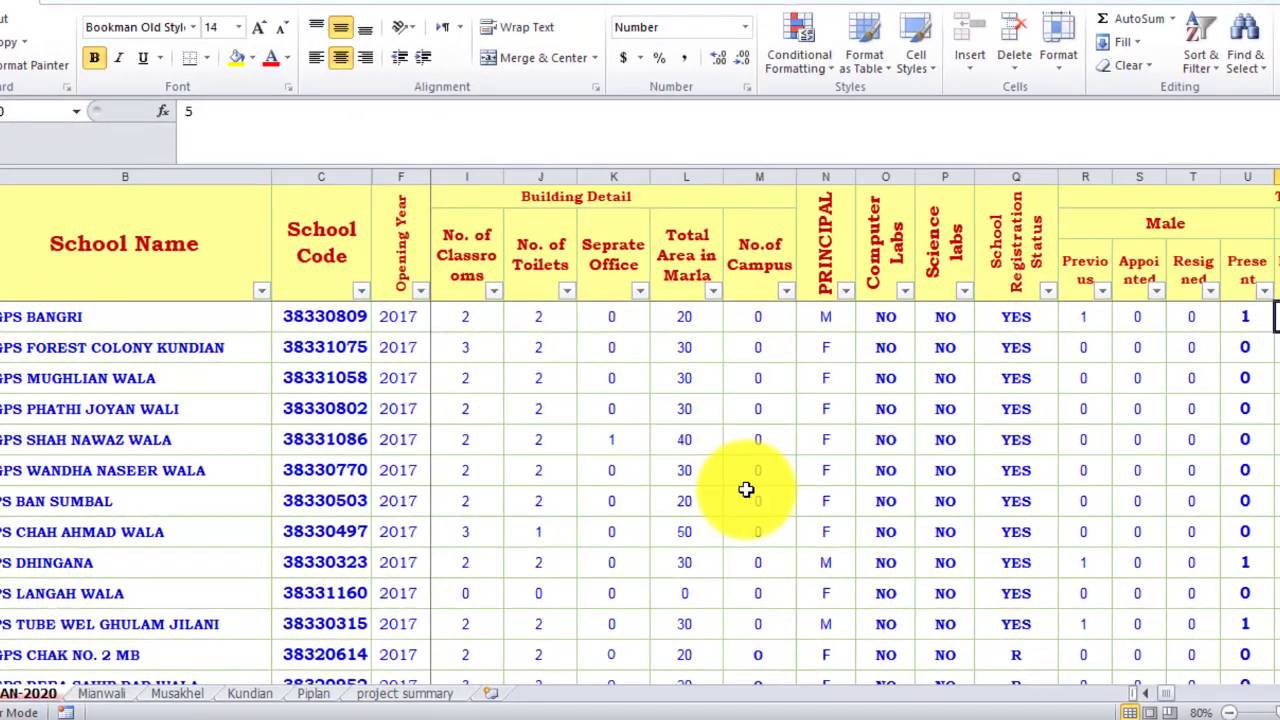
pyautogui.press('Right')
pyautogui.press('Right')
pyautogui.press('Right')
pyautogui.press('Right')
pyautogui.press('Right')
pyautogui.press('Right')
pyautogui.press('Right')
pyautogui.press('Right')
pyautogui.press('Right')
pyautogui.press('Right')
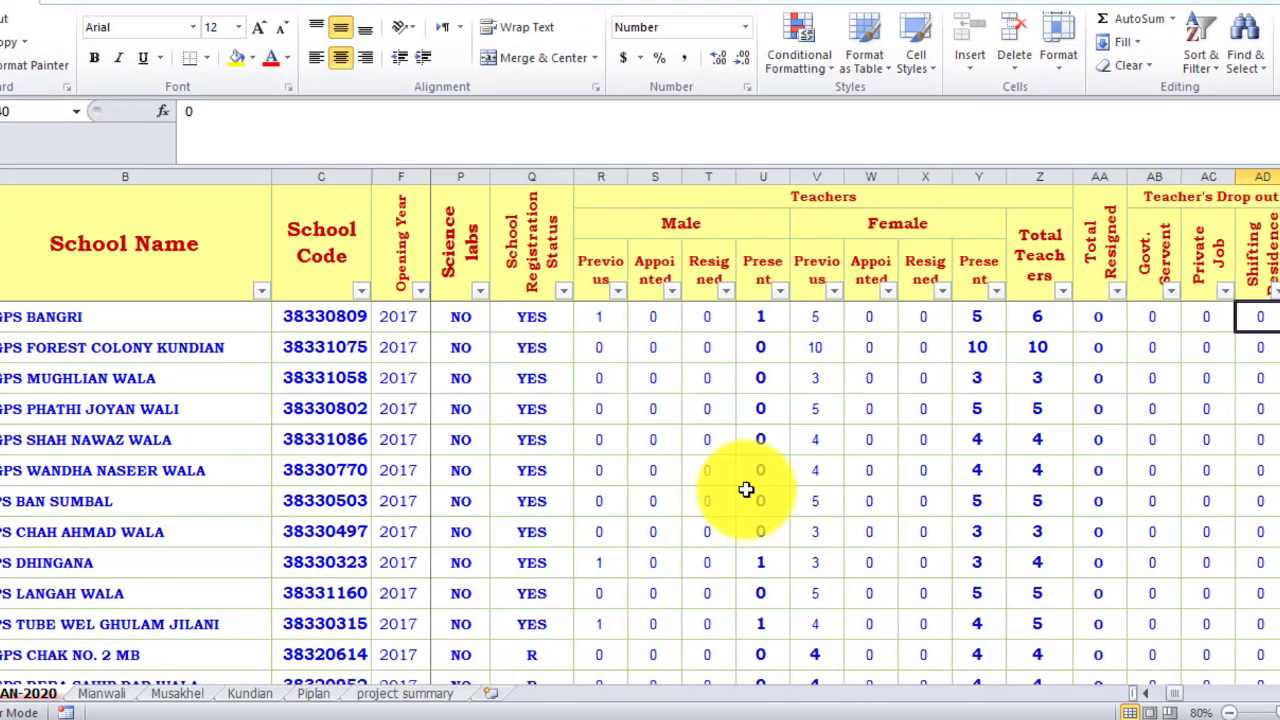
pyautogui.press('Right')
pyautogui.press('Right')
pyautogui.press('Right')
pyautogui.press('Right')
pyautogui.press('Right')
pyautogui.press('Right')
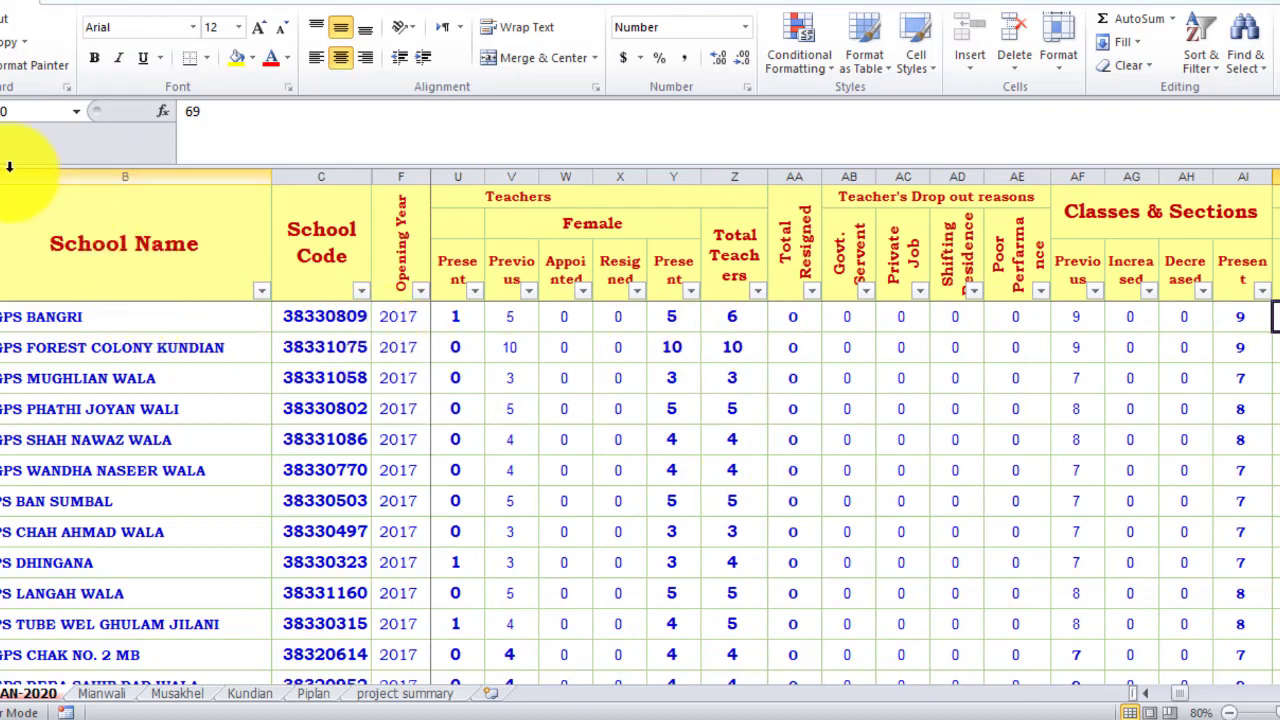
pyautogui.moveTo(6, 176); pyautogui.dragTo(168, 187)
pyautogui.click(297, 295)
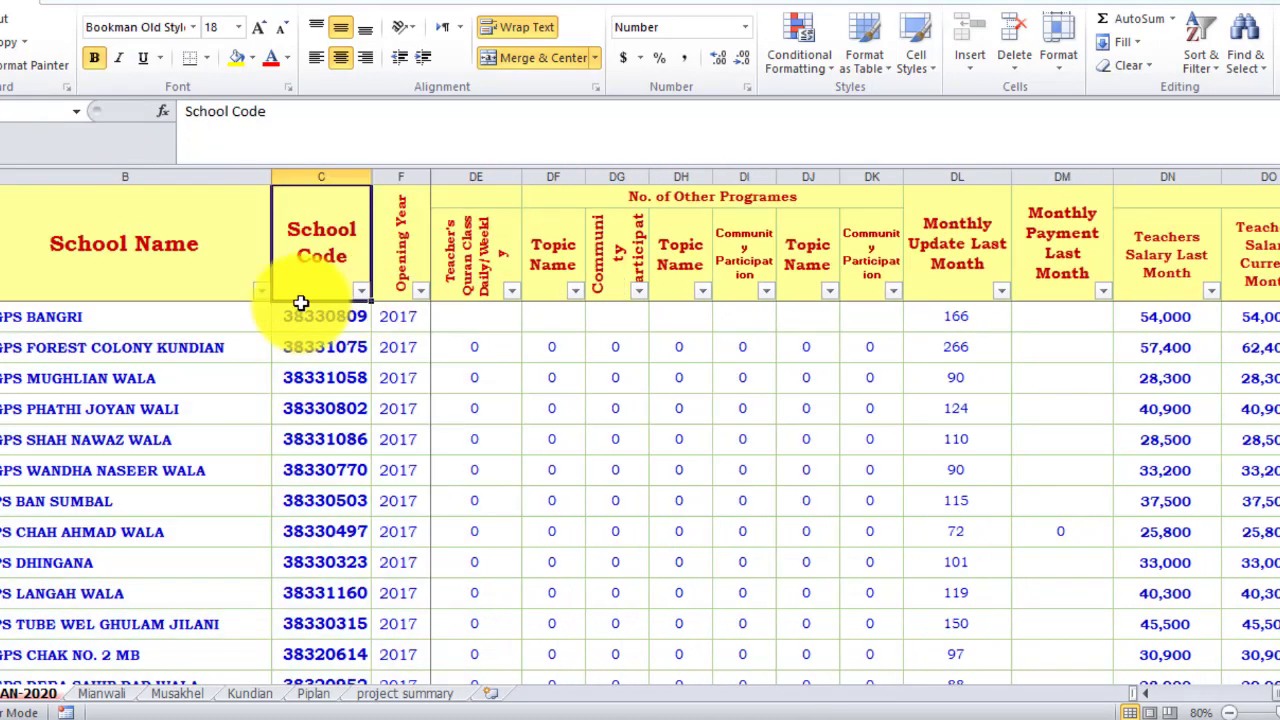
pyautogui.press('Down')
pyautogui.press('Left')
pyautogui.press('Right')
pyautogui.press('Right')
pyautogui.press('Right')
pyautogui.press('Right')
pyautogui.press('Right')
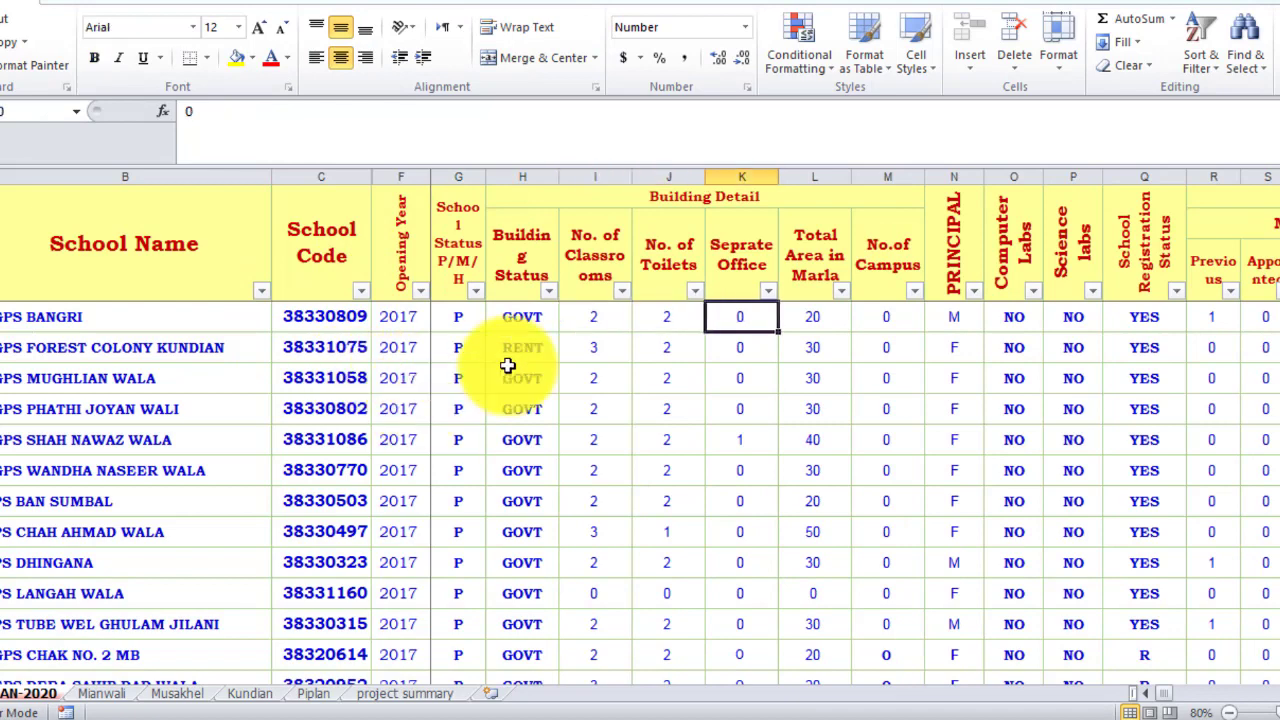
pyautogui.press('Down')
pyautogui.click(422, 316)
pyautogui.press('Right')
pyautogui.press('Right')
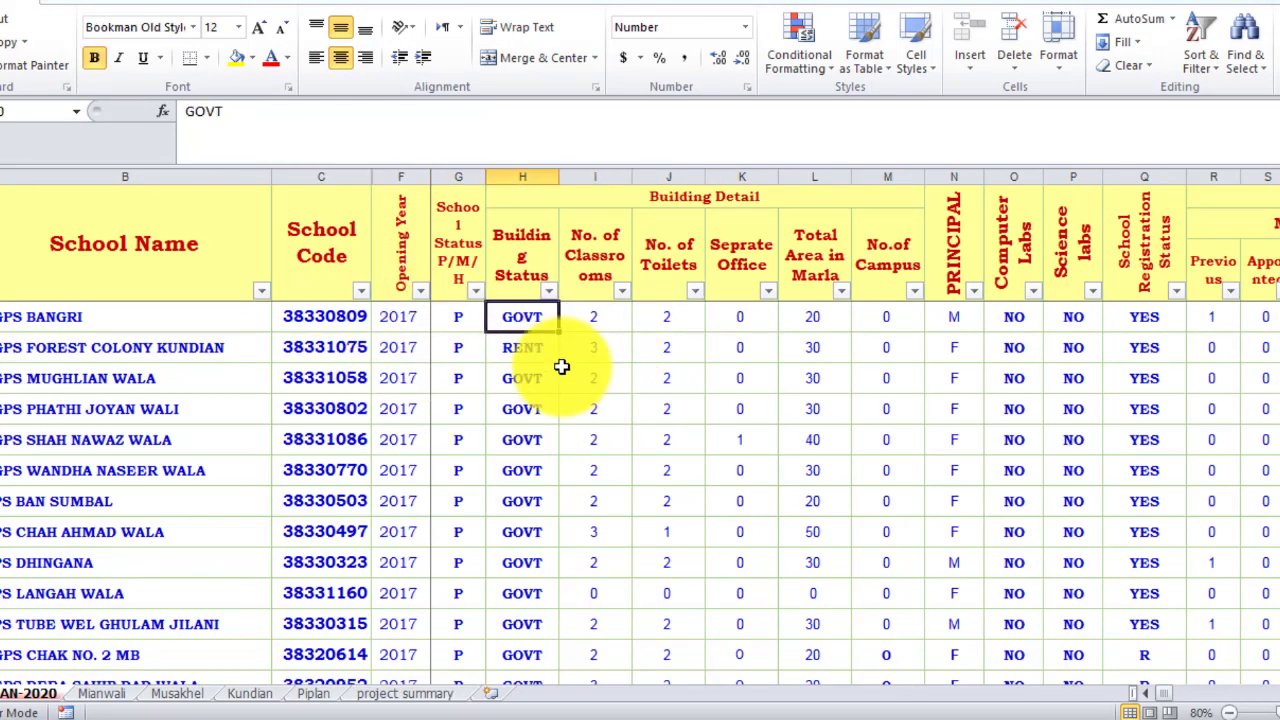
pyautogui.press('Right')
pyautogui.press('Right')
pyautogui.press('Right')
pyautogui.press('Right')
pyautogui.press('Right')
pyautogui.press('Right')
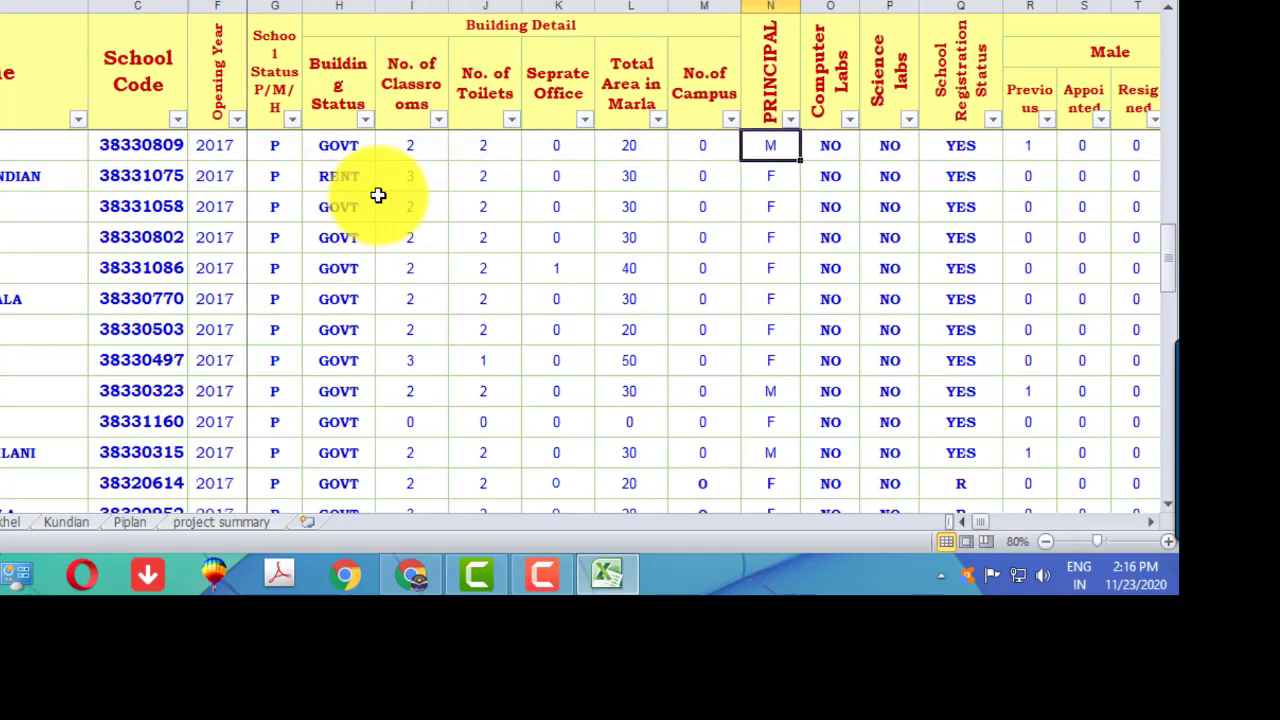
pyautogui.press('Right')
pyautogui.press('Right')
pyautogui.press('Right')
pyautogui.press('Right')
pyautogui.press('Right')
pyautogui.press('Right')
pyautogui.press('Right')
pyautogui.press('Right')
pyautogui.press('Right')
pyautogui.press('Right')
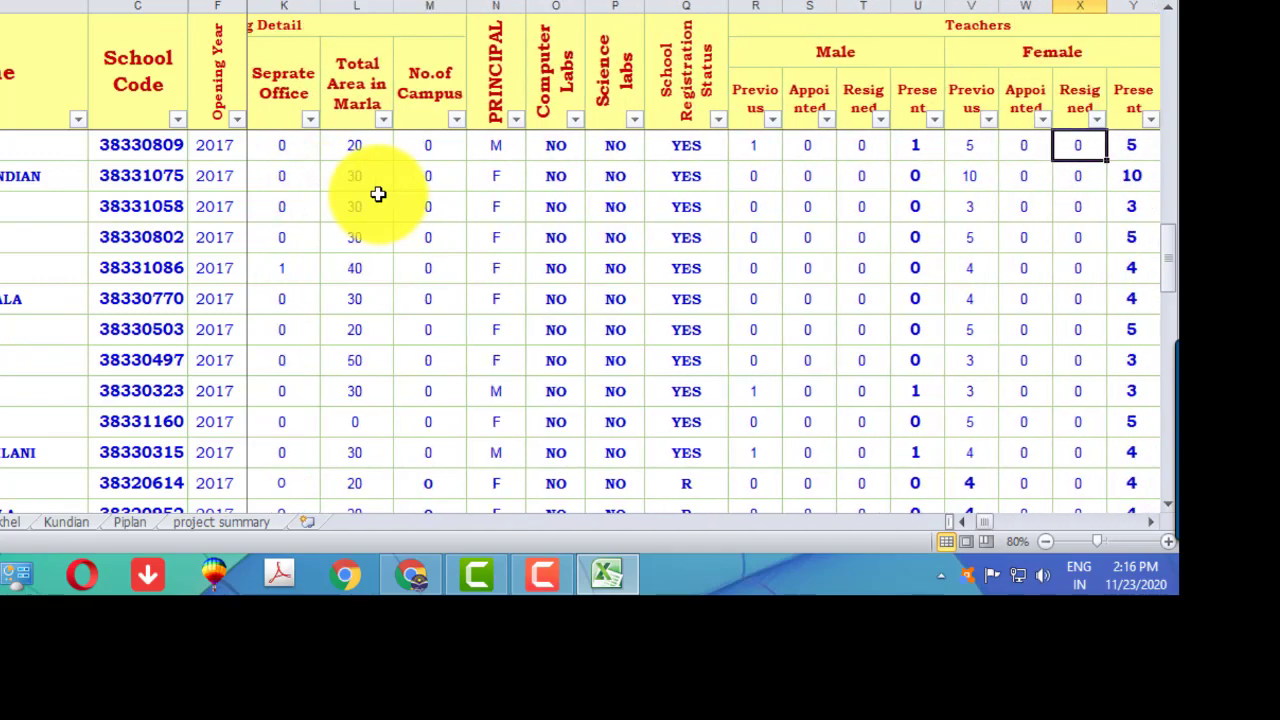
pyautogui.press('Right')
pyautogui.press('Right')
pyautogui.press('Right')
pyautogui.press('Right')
pyautogui.press('Right')
pyautogui.press('Right')
pyautogui.press('Right')
pyautogui.press('Right')
pyautogui.press('Right')
pyautogui.press('Right')
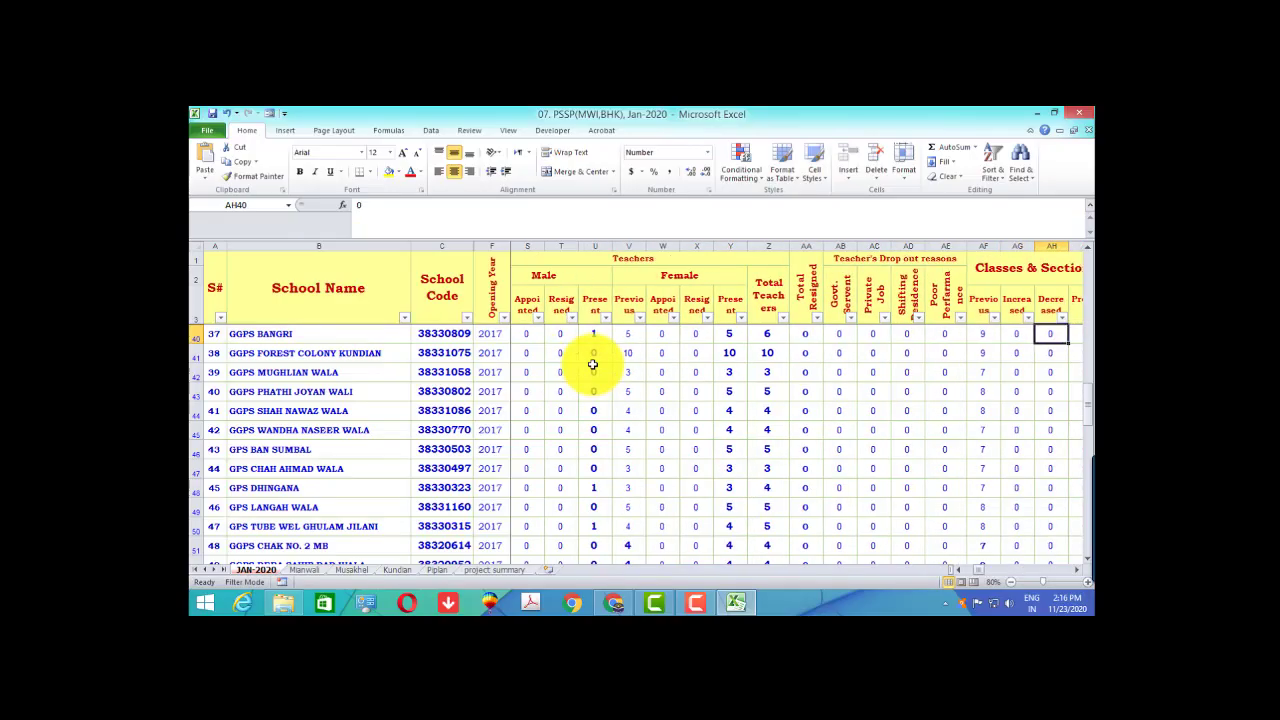
pyautogui.press('Right')
pyautogui.press('Right')
pyautogui.press('Right')
pyautogui.press('Right')
pyautogui.press('Right')
pyautogui.press('Right')
pyautogui.press('Right')
pyautogui.press('Right')
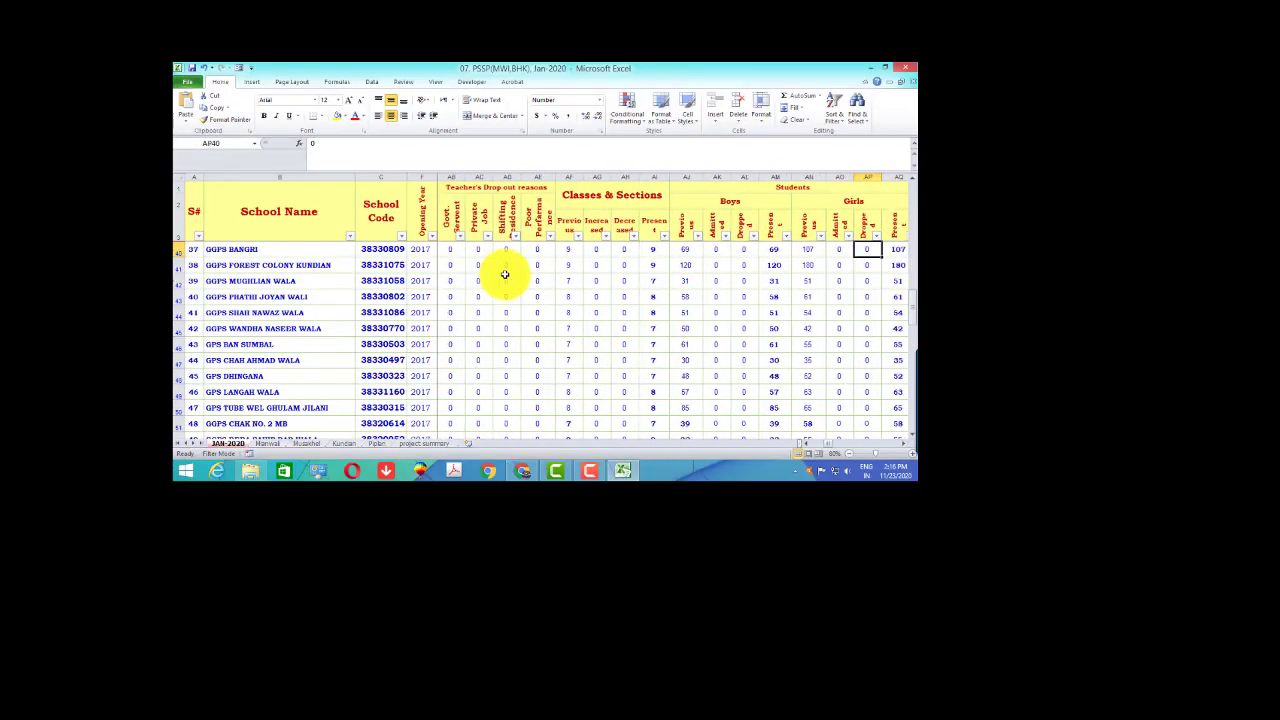
pyautogui.press('Right')
pyautogui.press('Right')
pyautogui.press('Right')
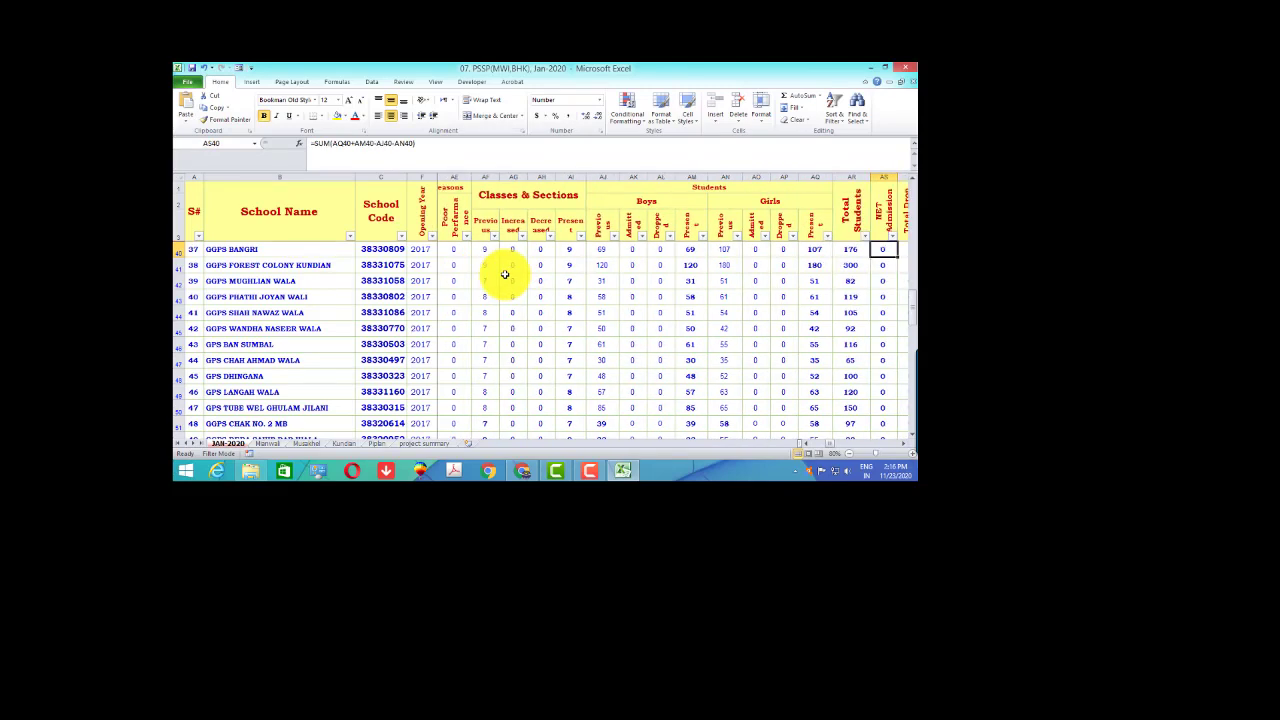
pyautogui.press('Right')
pyautogui.press('Right')
pyautogui.press('Right')
pyautogui.press('Right')
pyautogui.press('Right')
pyautogui.press('Right')
pyautogui.press('Right')
pyautogui.press('Right')
pyautogui.press('Right')
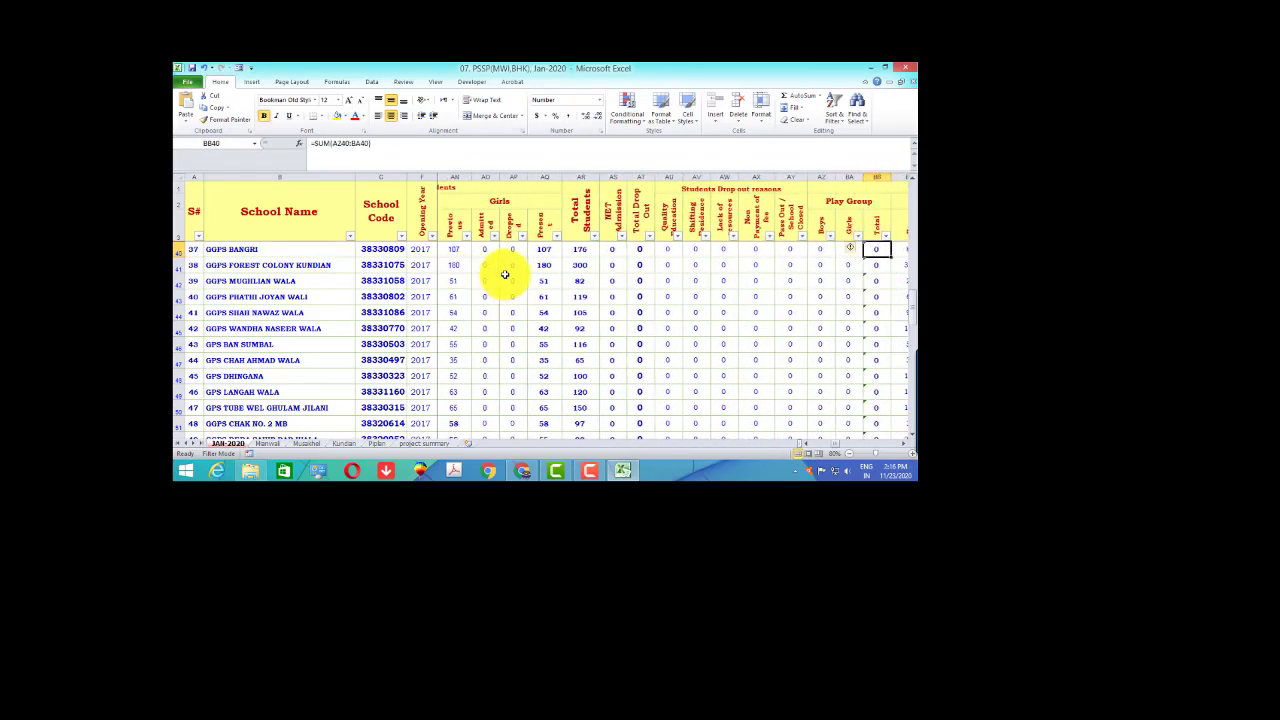
pyautogui.press('Right')
pyautogui.press('Right')
pyautogui.press('Right')
pyautogui.press('Right')
pyautogui.press('Right')
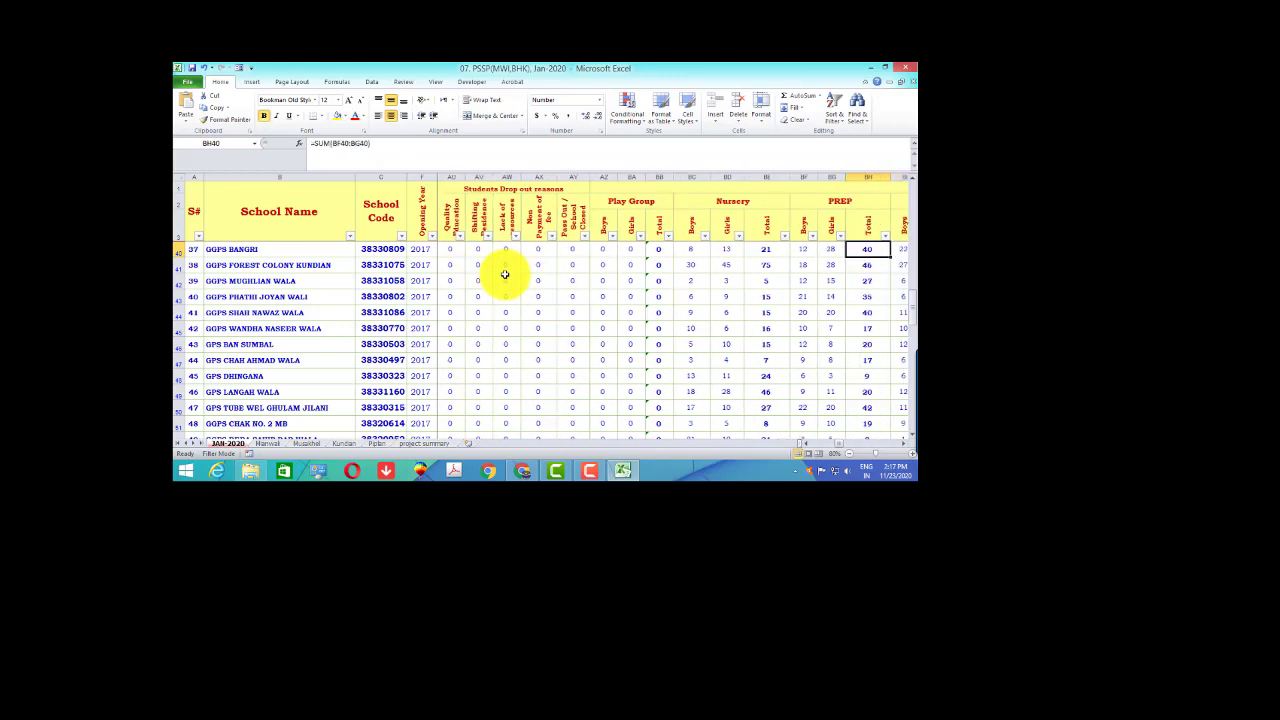
pyautogui.press('Right')
pyautogui.press('Right')
pyautogui.press('Right')
pyautogui.press('Right')
pyautogui.press('Right')
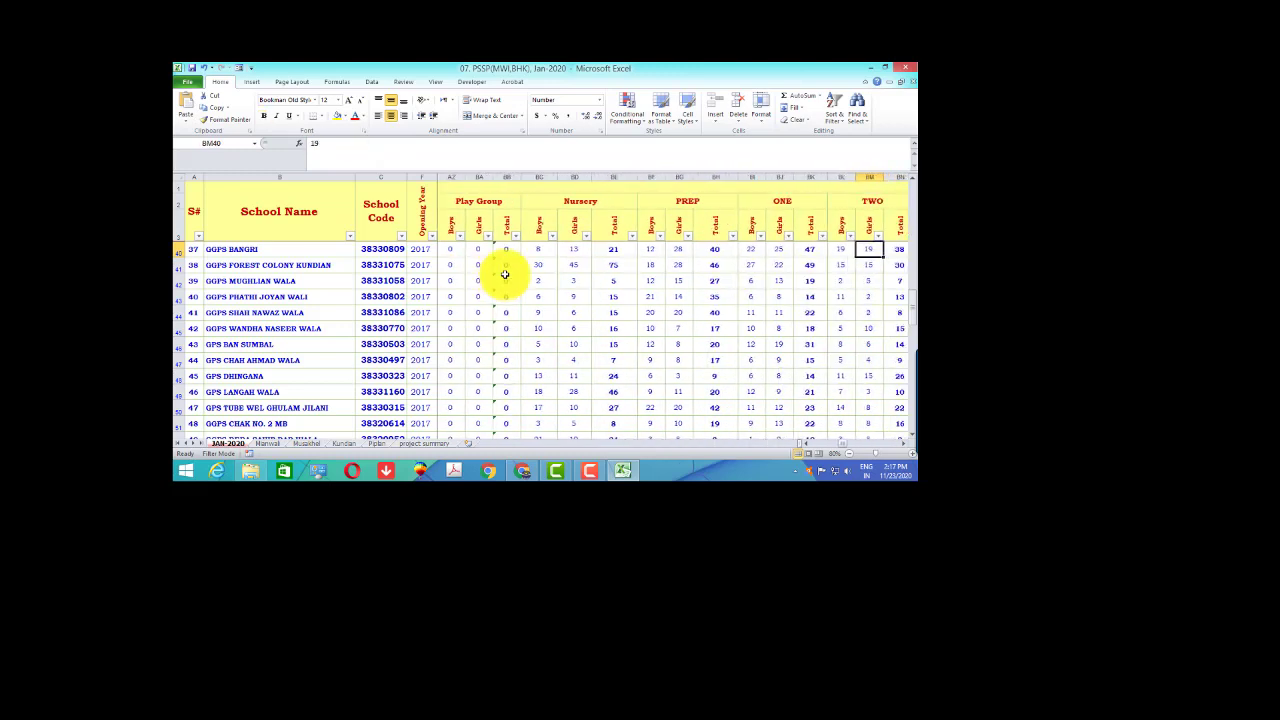
pyautogui.press('Right')
pyautogui.press('Right')
pyautogui.press('Right')
pyautogui.press('Right')
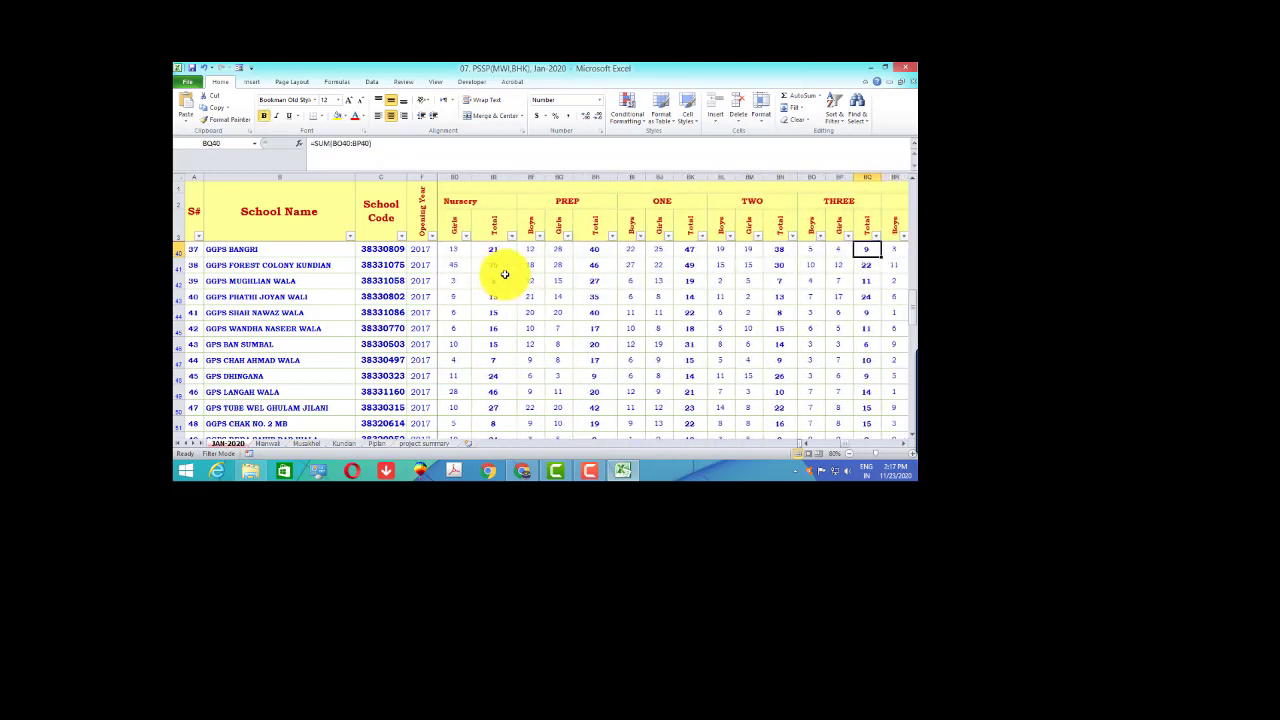
pyautogui.press('Right')
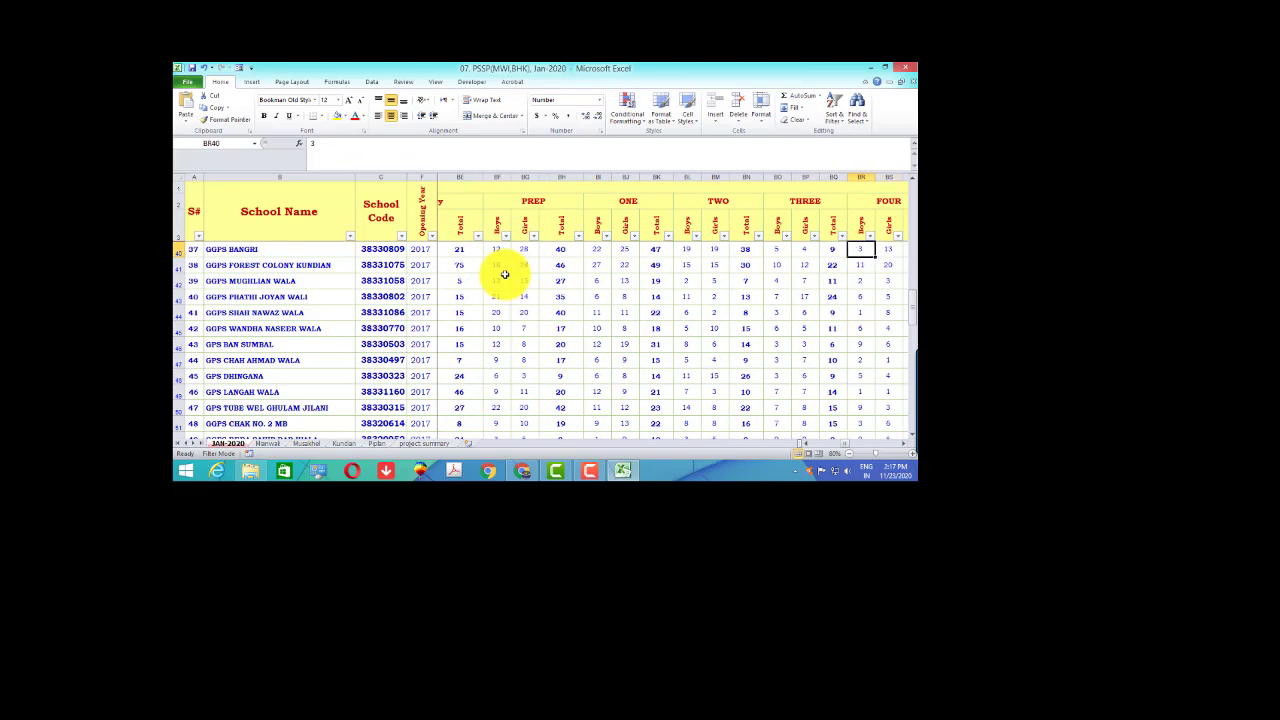
pyautogui.press('Left')
pyautogui.press('Left')
pyautogui.press('Left')
pyautogui.press('Left')
pyautogui.press('Left')
pyautogui.press('Left')
pyautogui.press('Left')
pyautogui.press('Left')
pyautogui.press('Left')
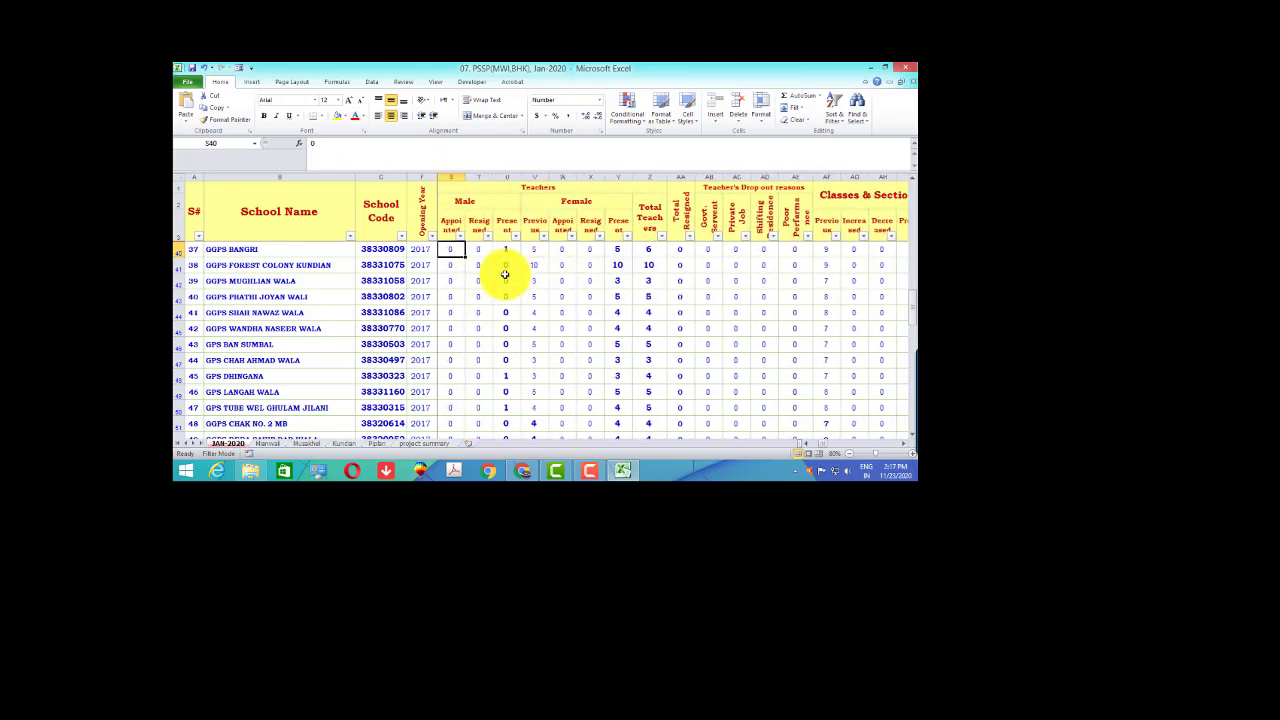
pyautogui.press('Left')
pyautogui.press('Left')
pyautogui.press('Left')
pyautogui.press('Left')
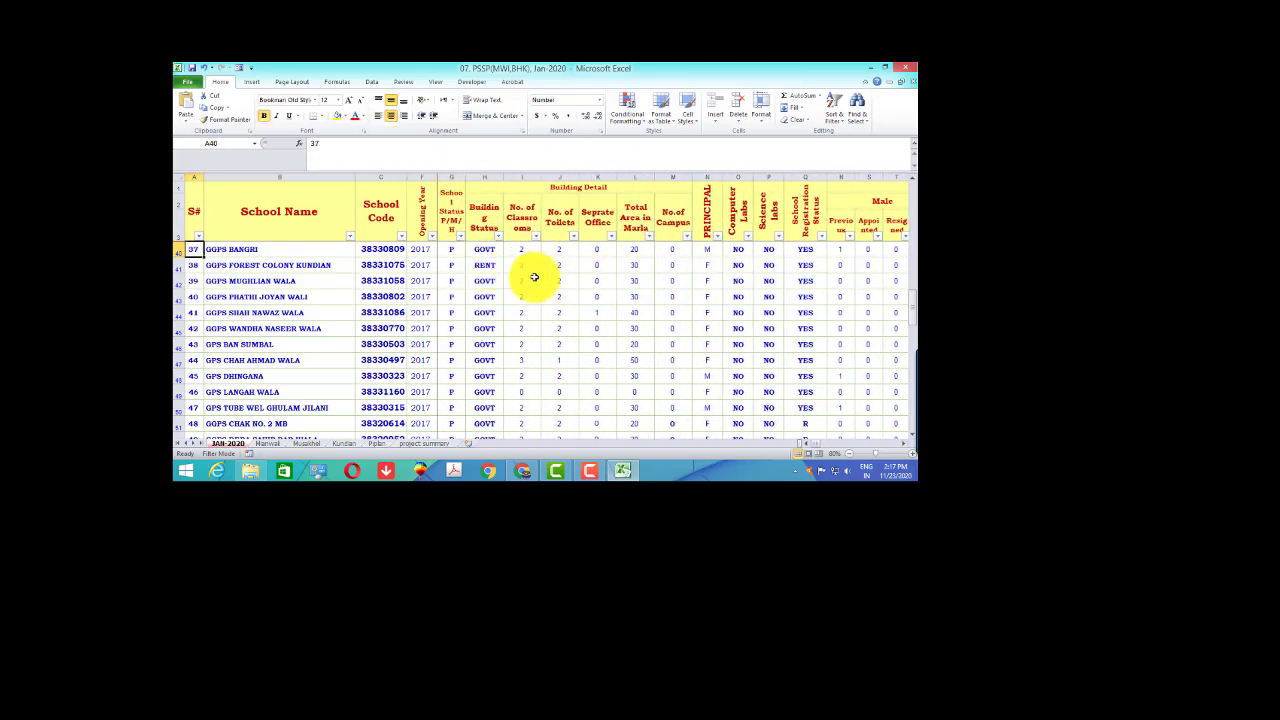
# Step: Choose Unfreeze Panes under View > Freeze Panes, then click back into the JAN-2020 sheet
pyautogui.click(559, 281)
pyautogui.click(435, 82)
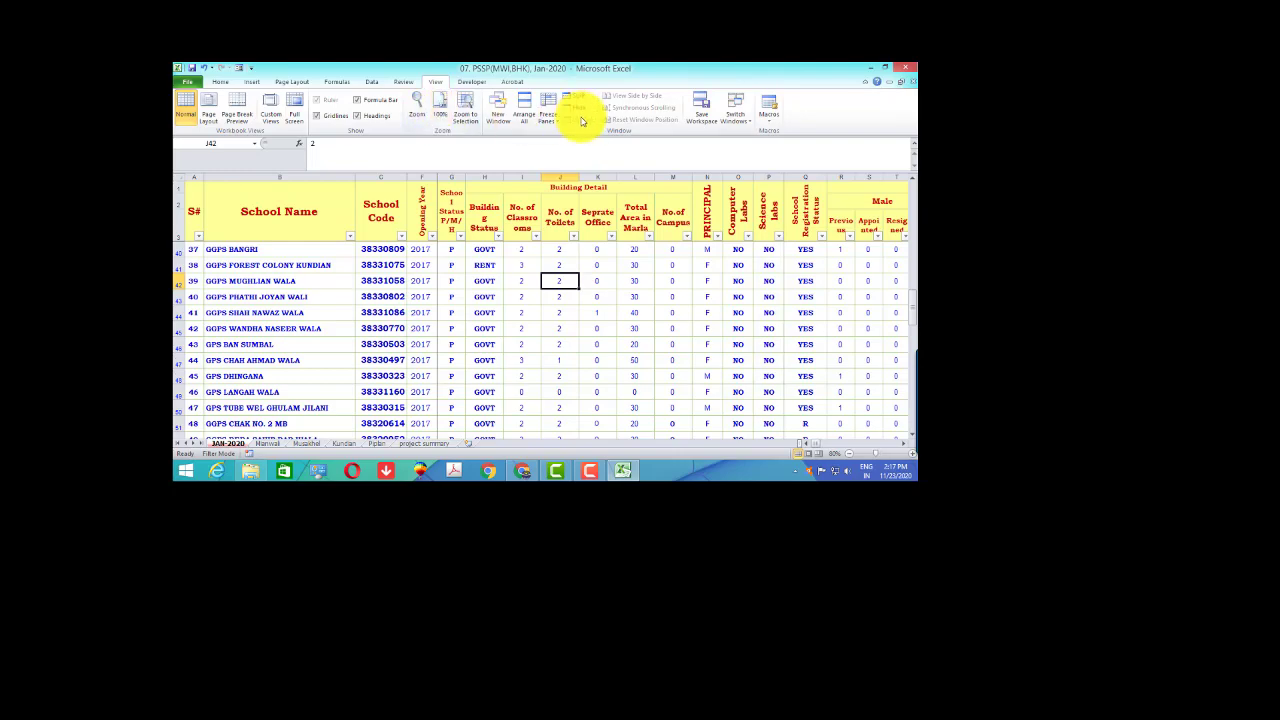
pyautogui.click(550, 110)
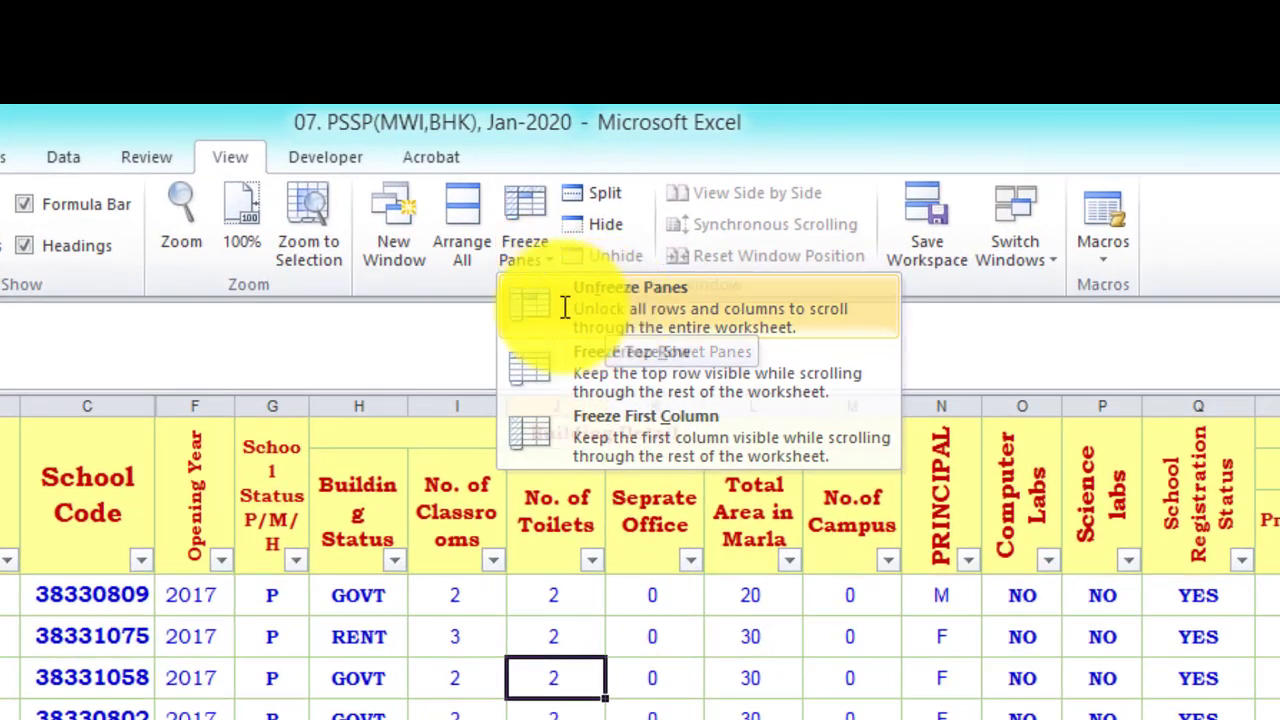
pyautogui.click(564, 160)
pyautogui.click(542, 126)
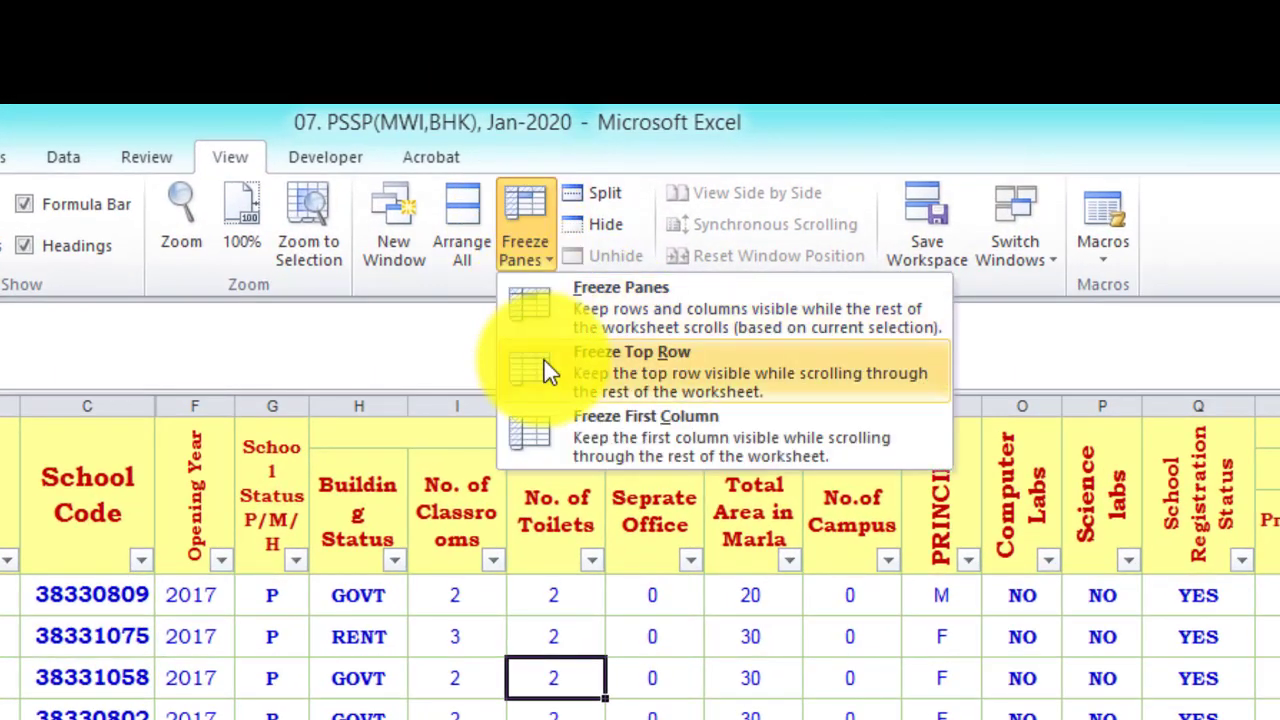
pyautogui.click(624, 393)
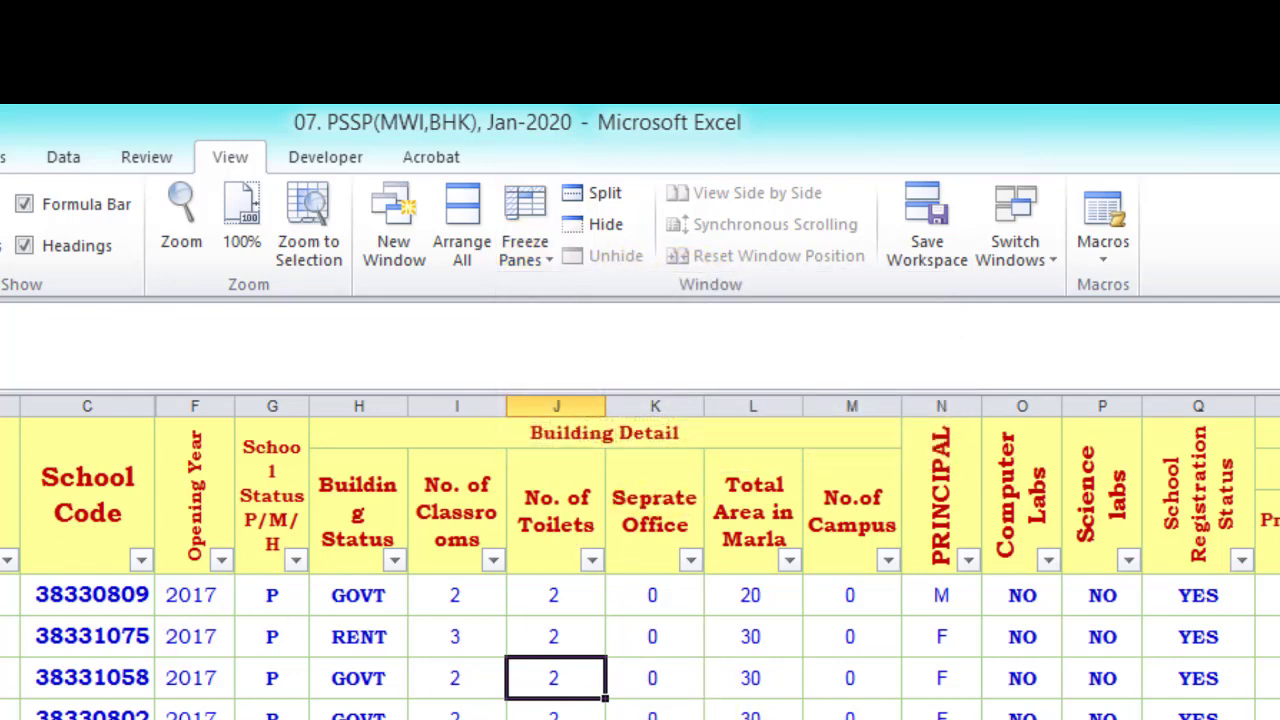
pyautogui.click(8, 598)
pyautogui.scroll(-10, 6, 598)
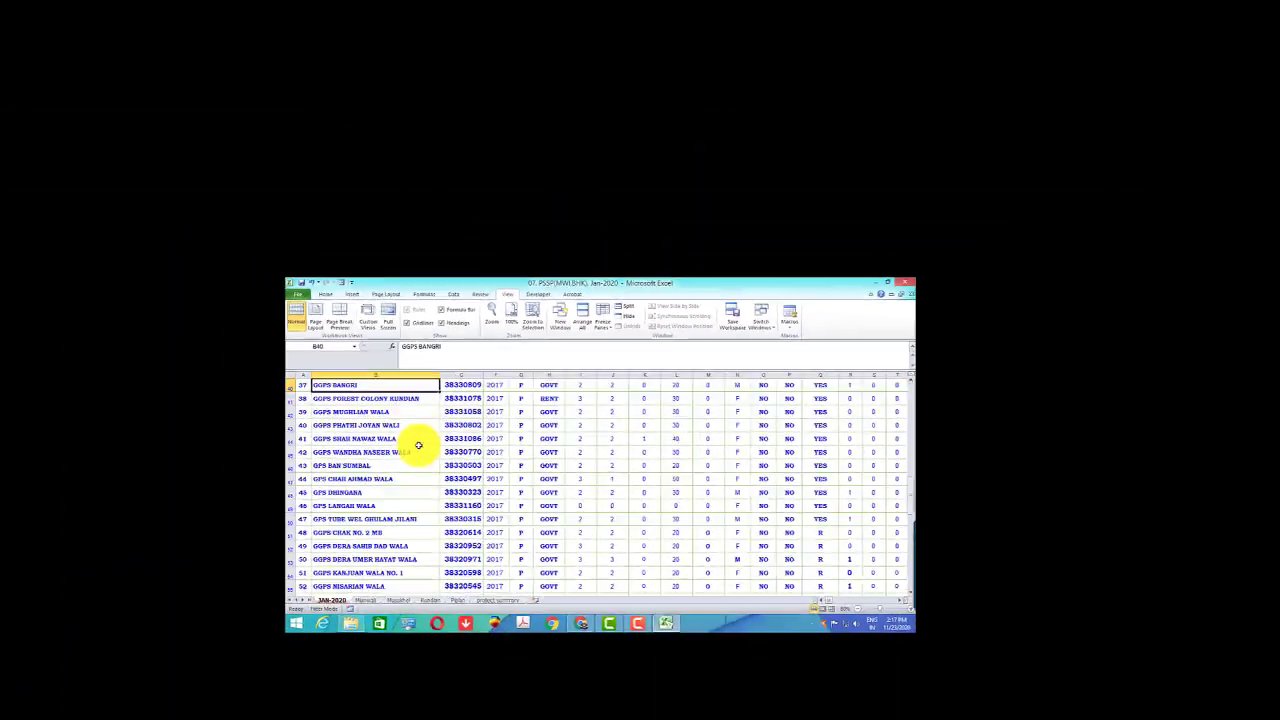
pyautogui.scroll(-2, 435, 437)
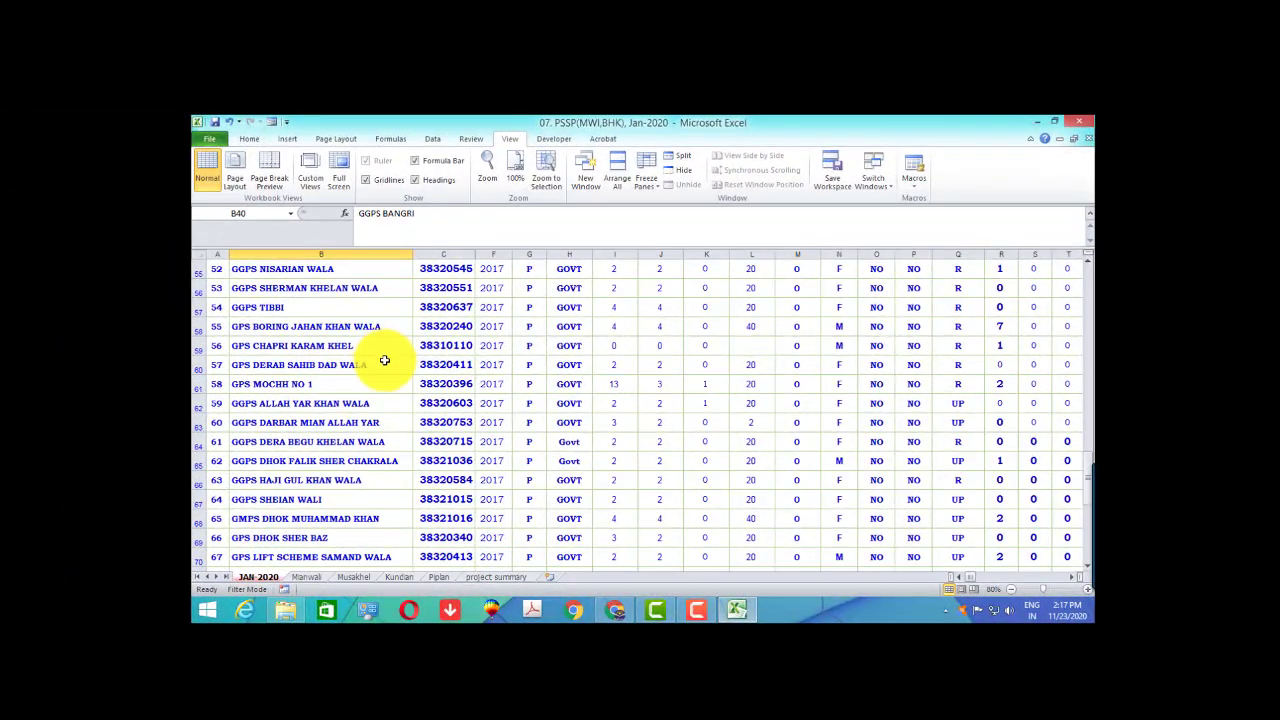
pyautogui.scroll(5, 376, 352)
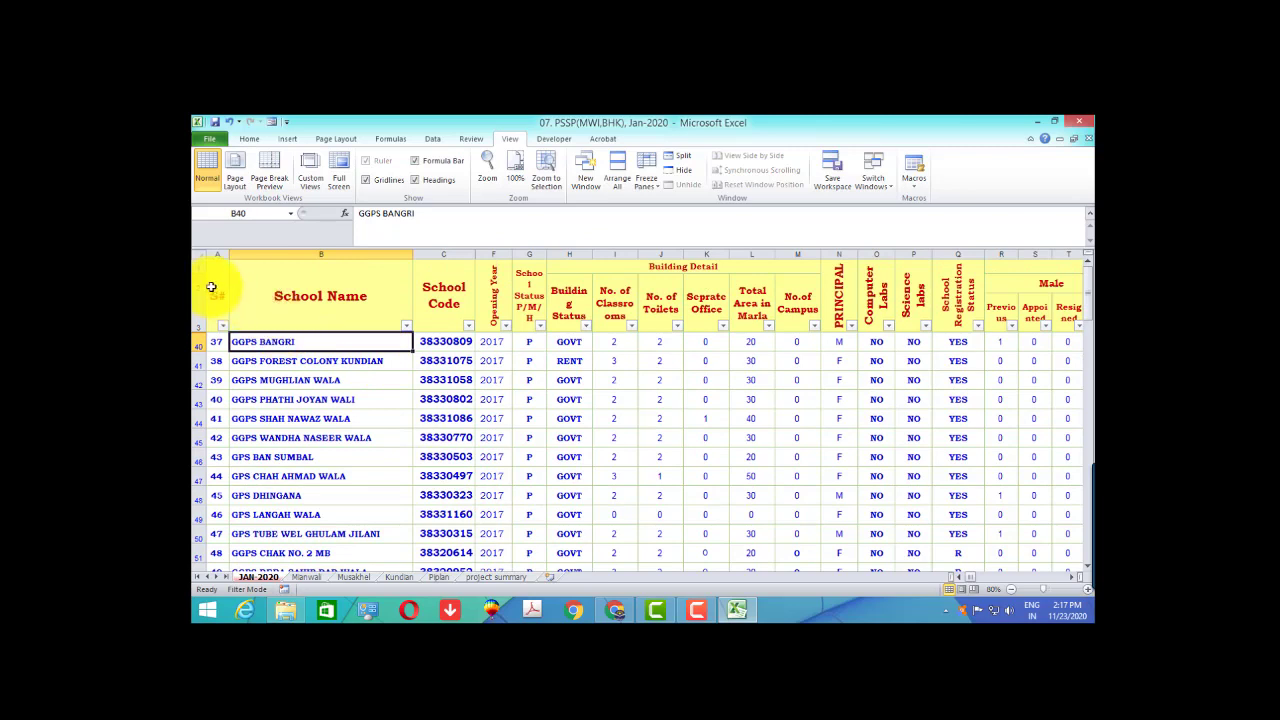
pyautogui.click(245, 290)
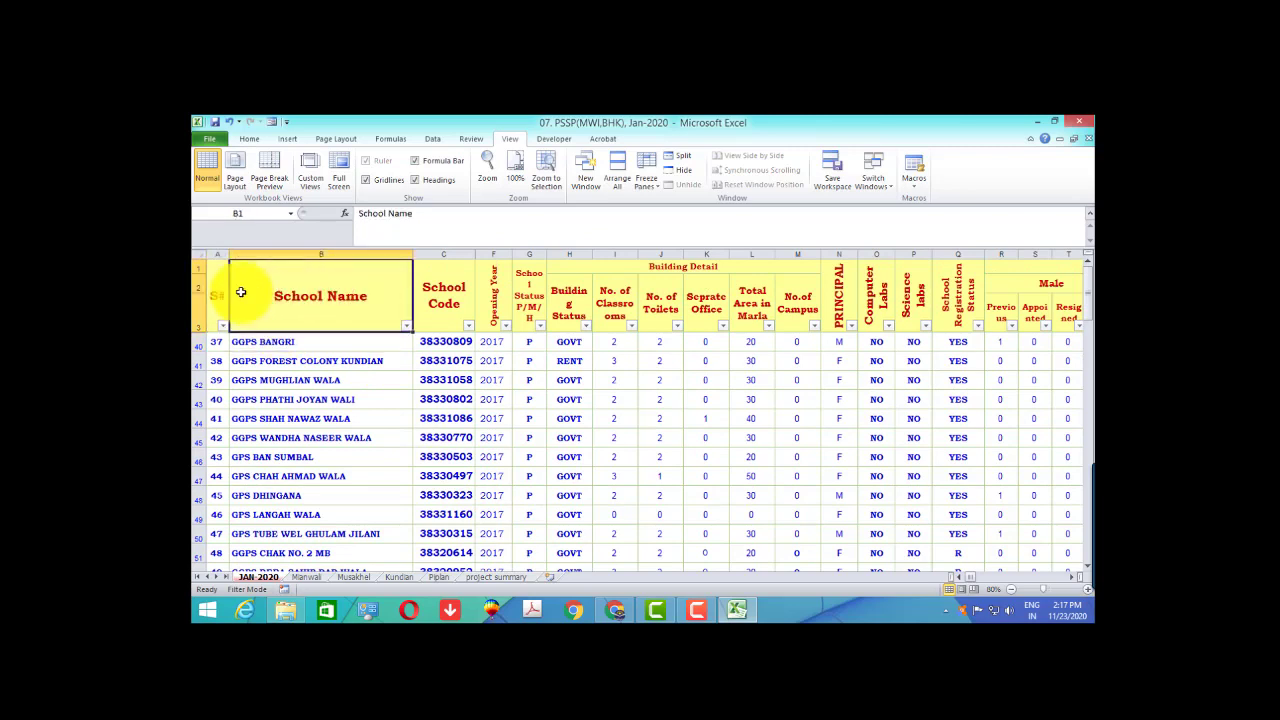
pyautogui.click(198, 302)
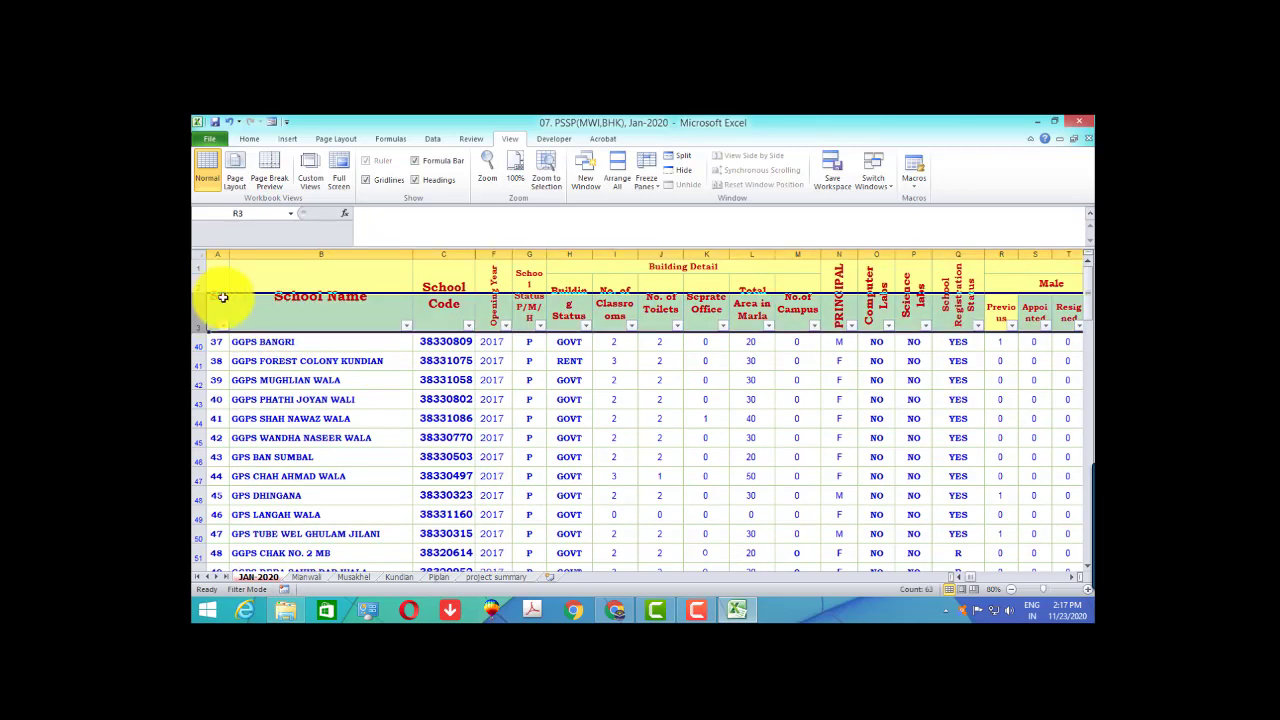
pyautogui.click(252, 289)
pyautogui.click(652, 384)
pyautogui.scroll(-4, 612, 329)
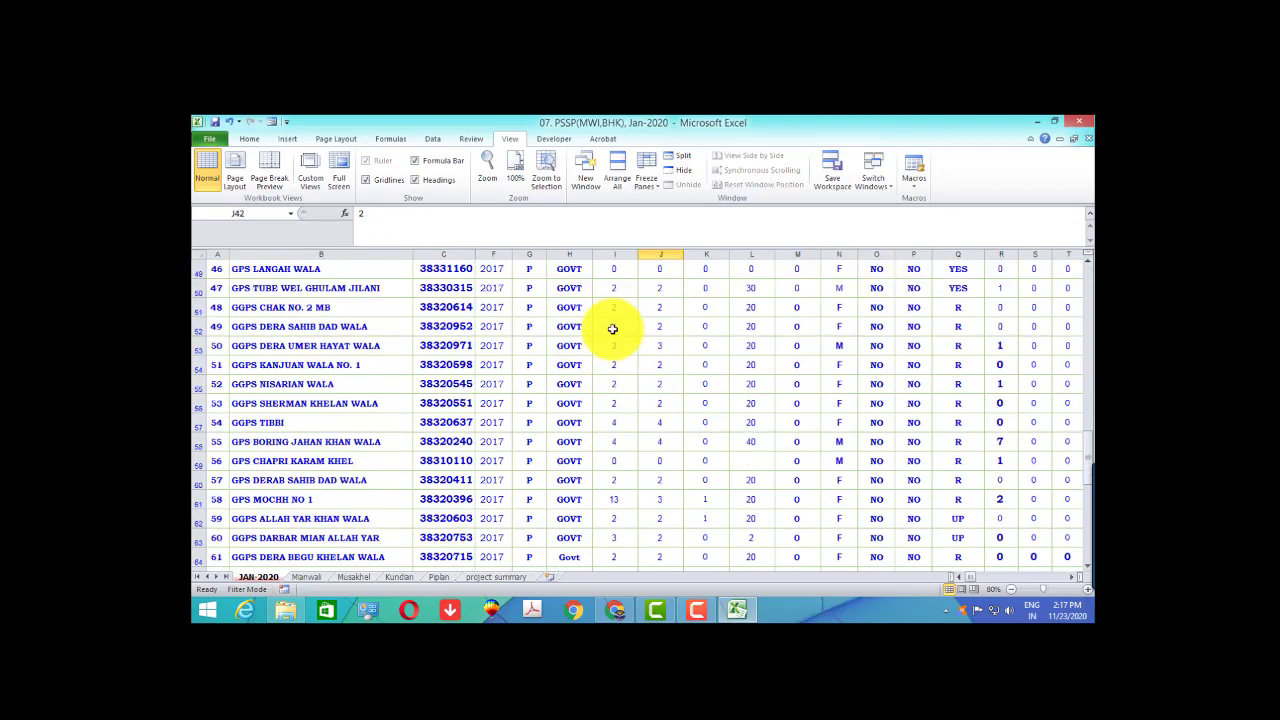
pyautogui.scroll(4, 612, 329)
pyautogui.click(596, 381)
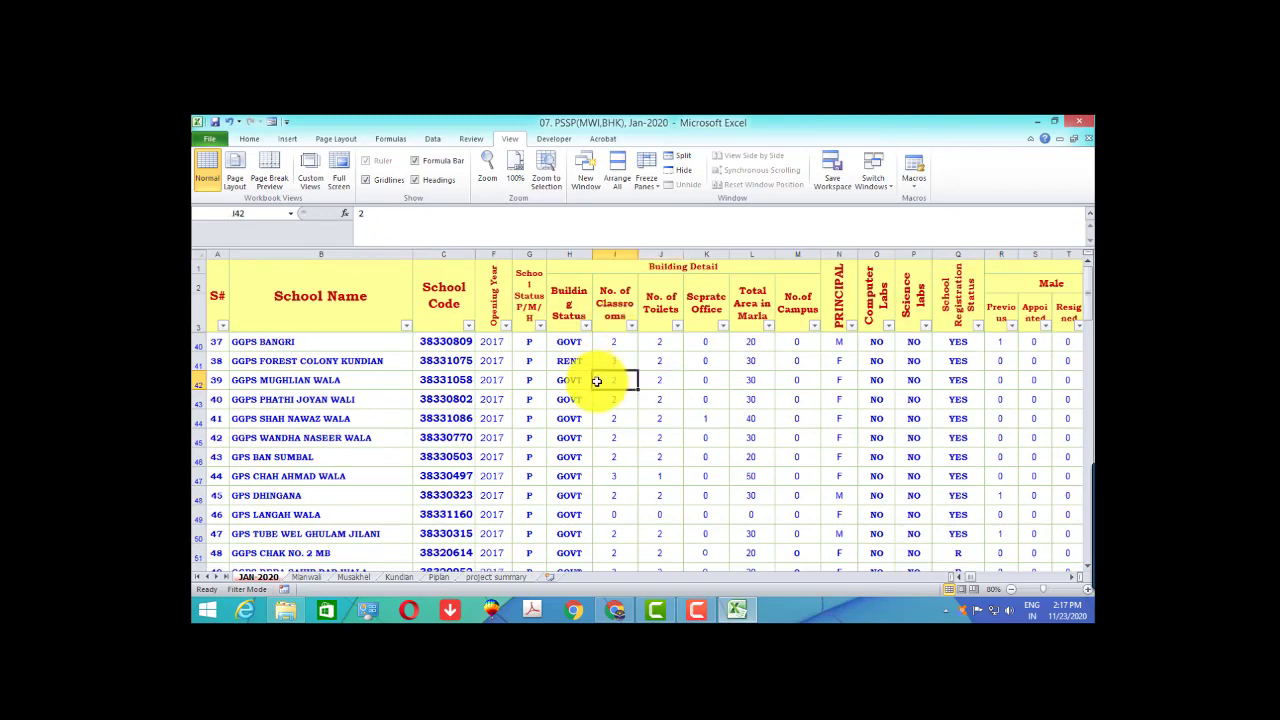
pyautogui.press('Right')
pyautogui.press('Right')
pyautogui.press('Right')
pyautogui.press('Right')
pyautogui.press('Right')
pyautogui.press('Right')
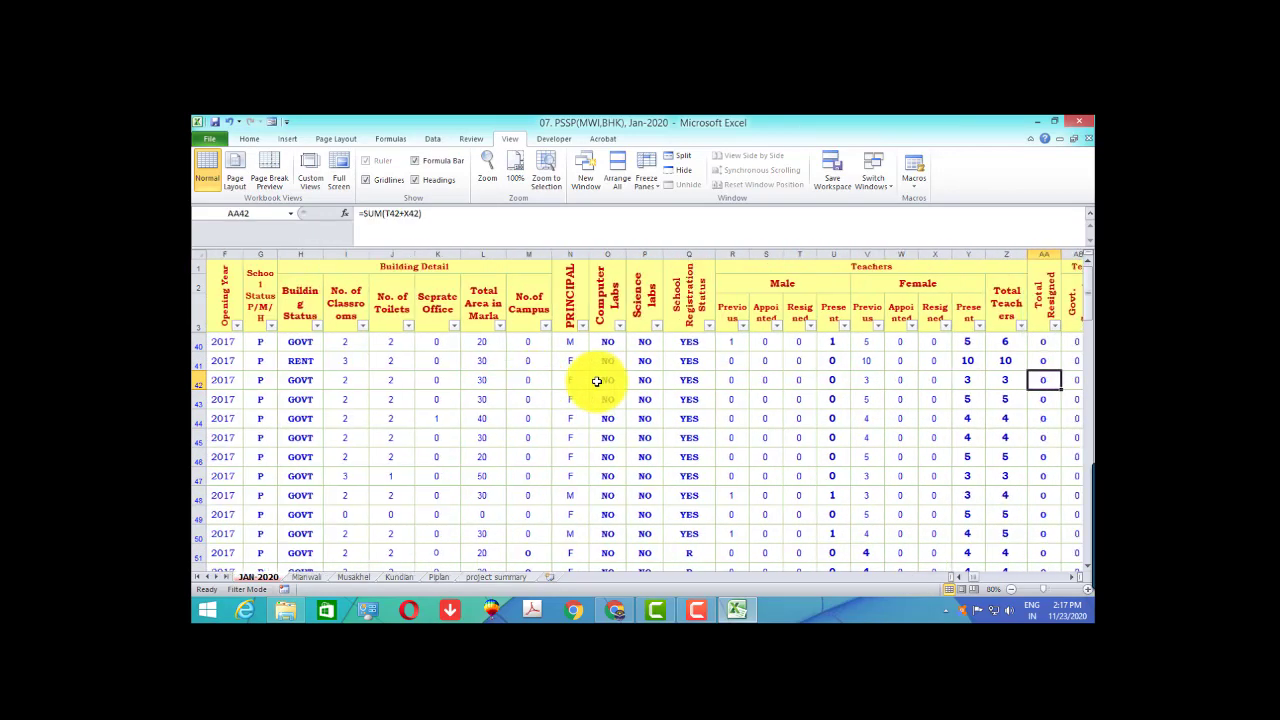
pyautogui.press('Right')
pyautogui.press('Right')
pyautogui.press('Right')
pyautogui.press('Right')
pyautogui.press('Right')
pyautogui.press('Right')
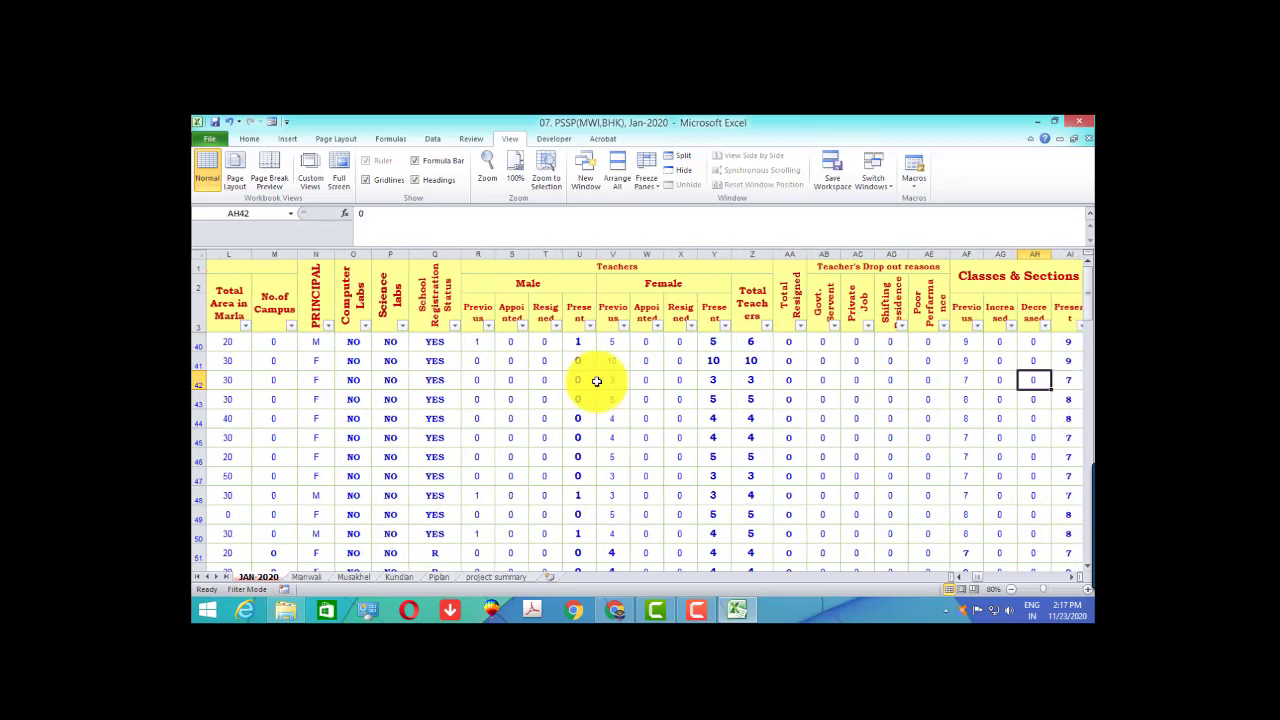
pyautogui.press('Left')
pyautogui.press('Left')
pyautogui.press('Left')
pyautogui.press('Left')
pyautogui.press('Left')
pyautogui.press('Left')
pyautogui.press('Left')
pyautogui.press('Left')
pyautogui.press('Left')
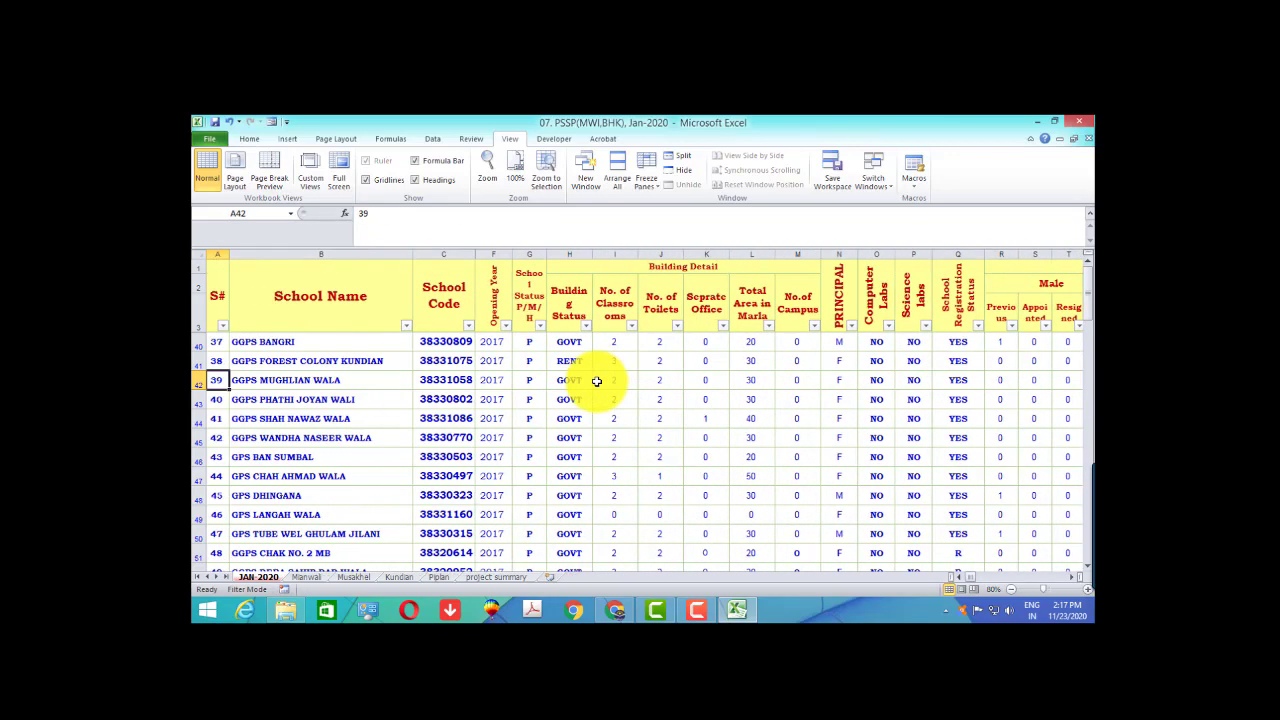
pyautogui.press('Right')
pyautogui.press('Right')
pyautogui.press('Right')
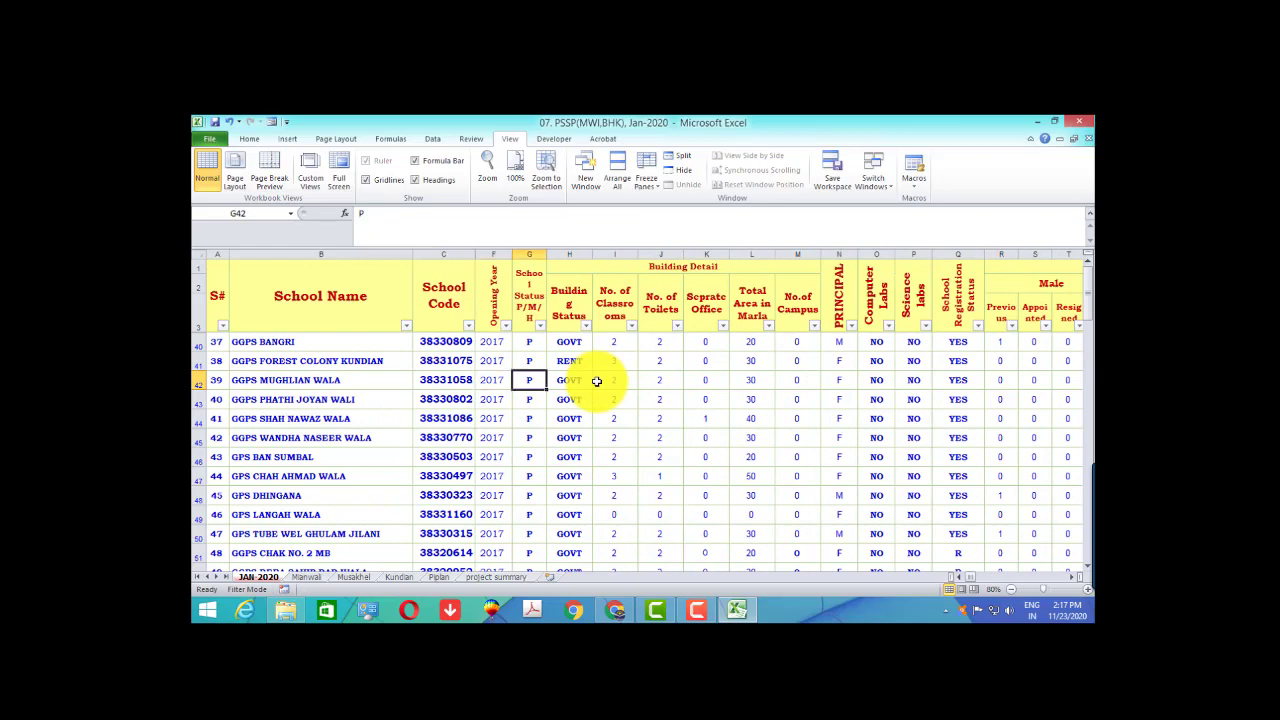
pyautogui.press('Right')
pyautogui.press('Right')
pyautogui.press('Right')
pyautogui.press('Right')
pyautogui.press('Right')
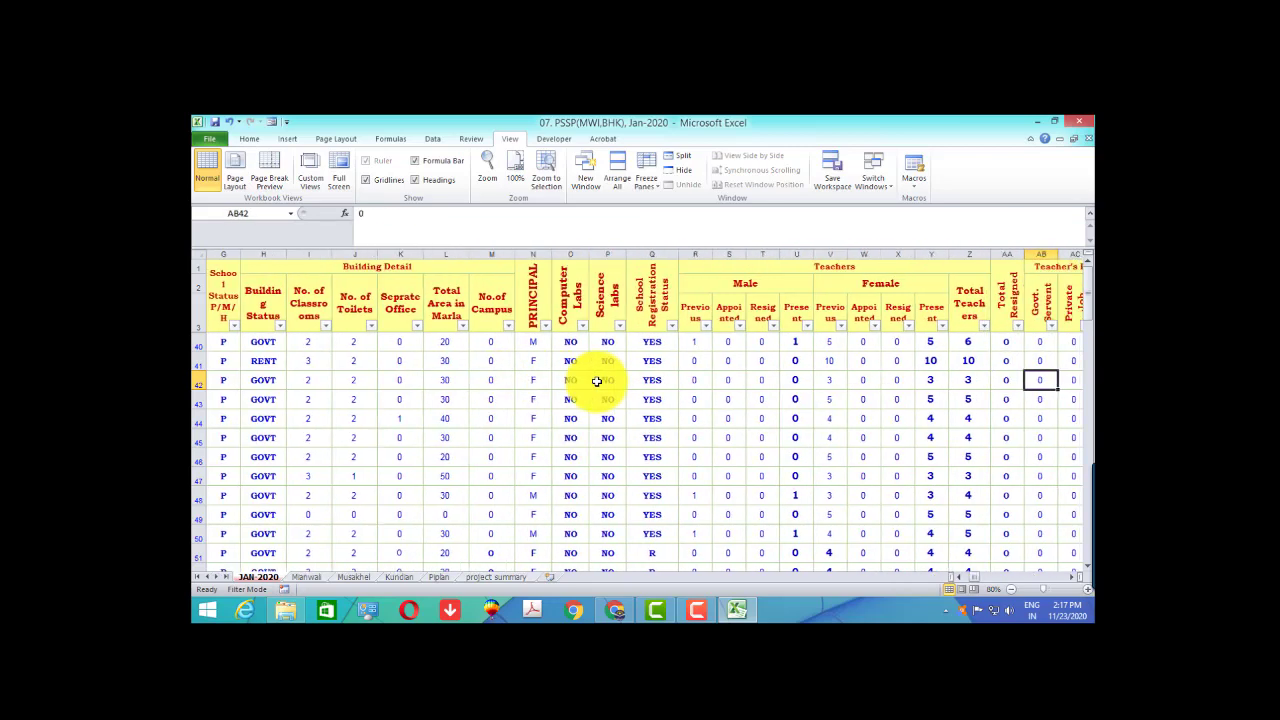
pyautogui.press('Right')
pyautogui.press('Right')
pyautogui.press('Right')
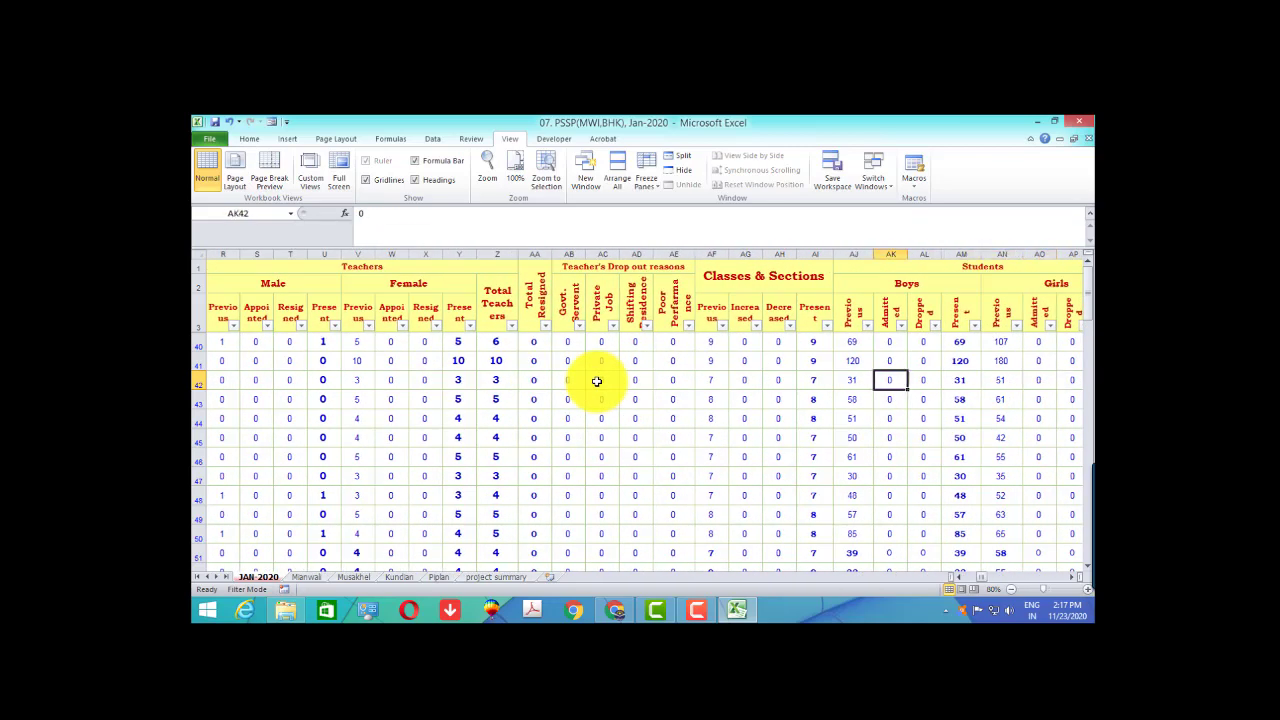
pyautogui.press('Left')
pyautogui.press('Left')
pyautogui.press('Left')
pyautogui.press('Left')
pyautogui.press('Left')
pyautogui.press('Left')
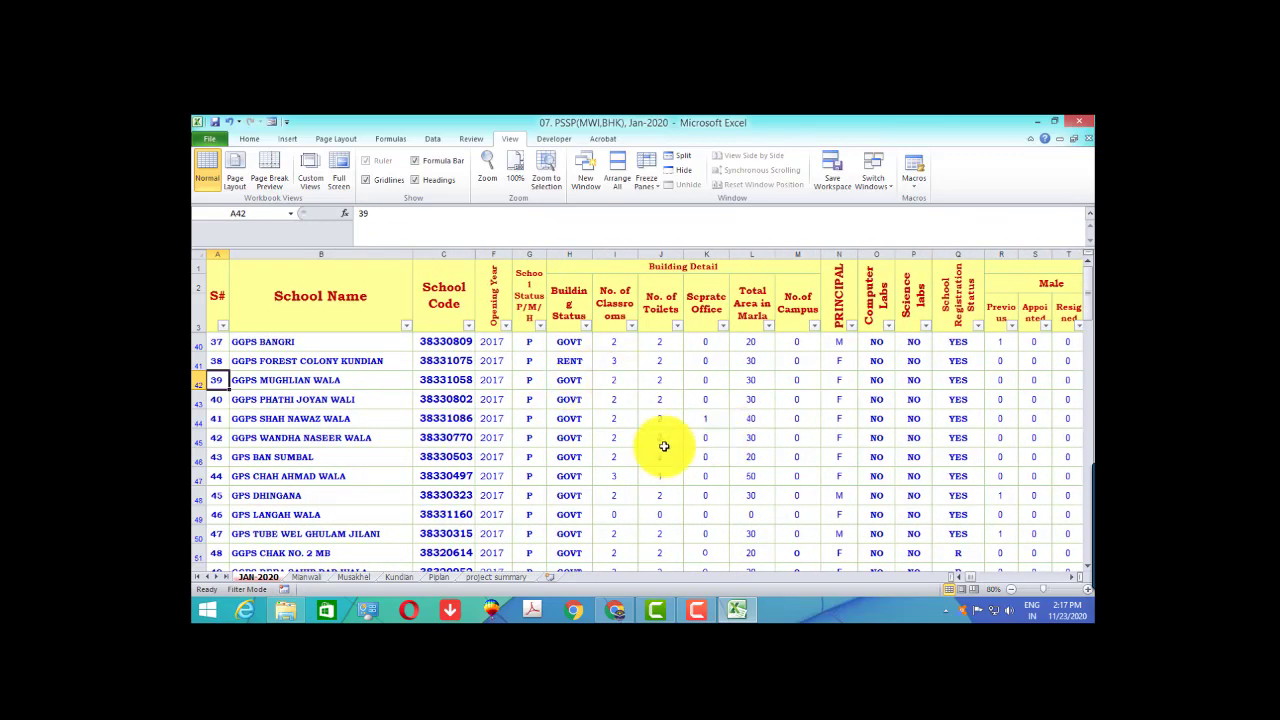
# Step: Highlight the S# through Opening Year columns to judge the freeze boundary
pyautogui.click(695, 440)
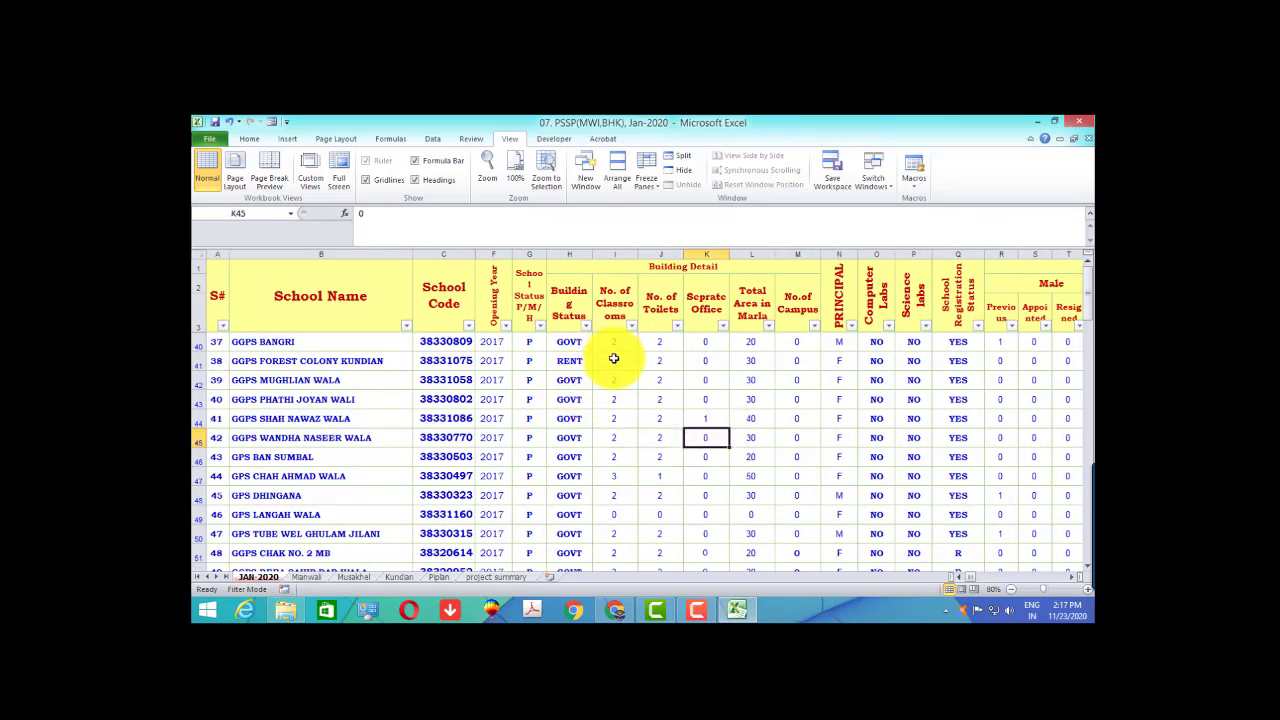
pyautogui.click(605, 344)
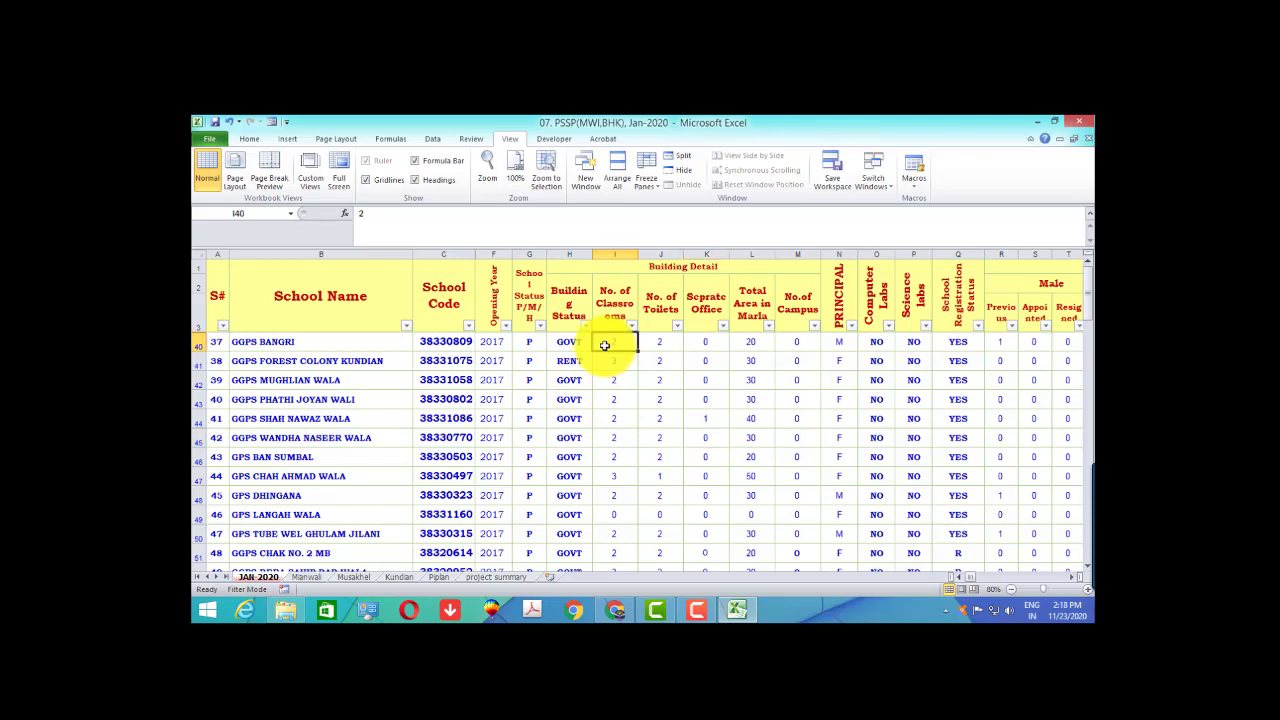
pyautogui.click(490, 342)
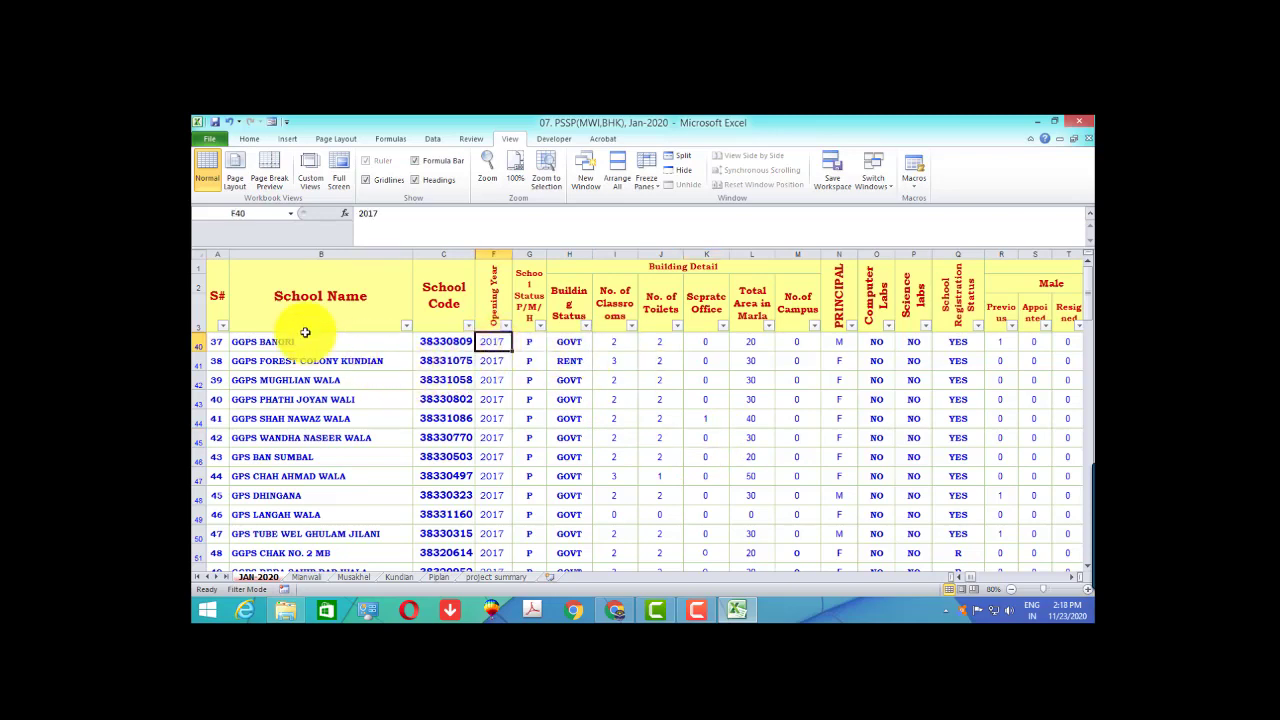
pyautogui.moveTo(219, 254); pyautogui.dragTo(476, 279)
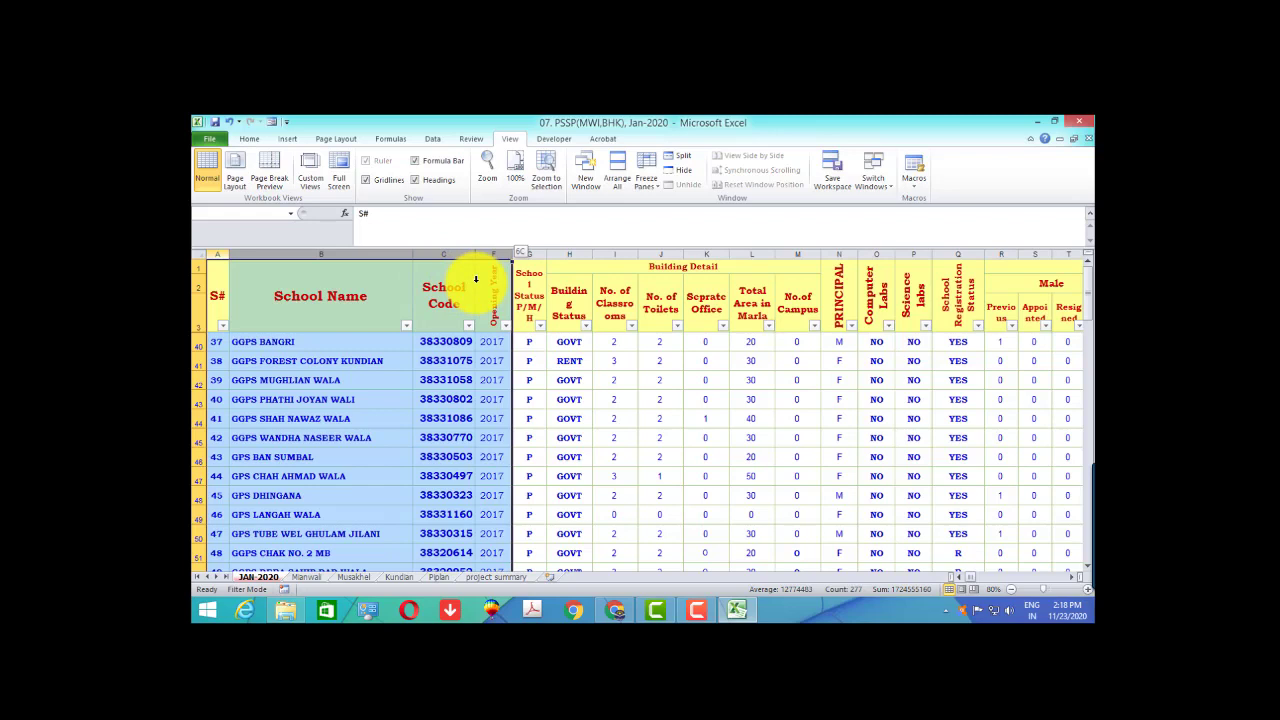
pyautogui.moveTo(476, 279); pyautogui.dragTo(494, 300)
# Step: Pick the freeze cell in row 40 just right of the Opening Year column
pyautogui.click(551, 341)
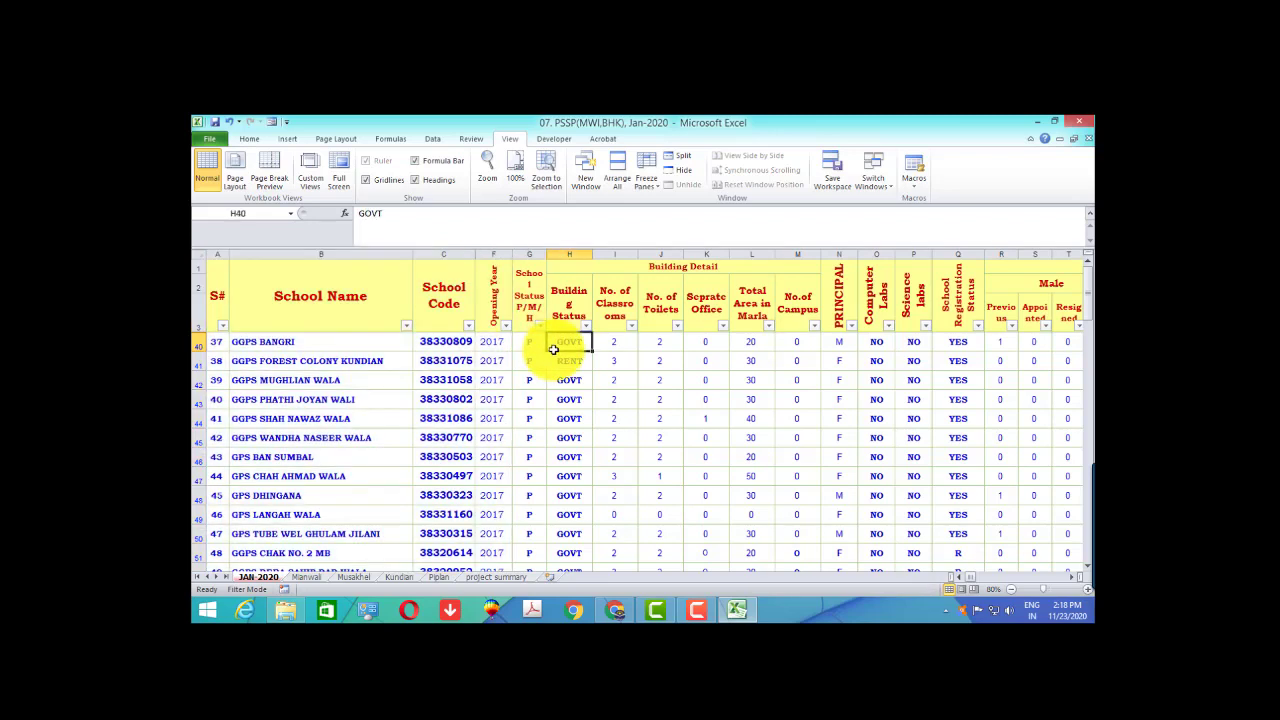
pyautogui.click(503, 344)
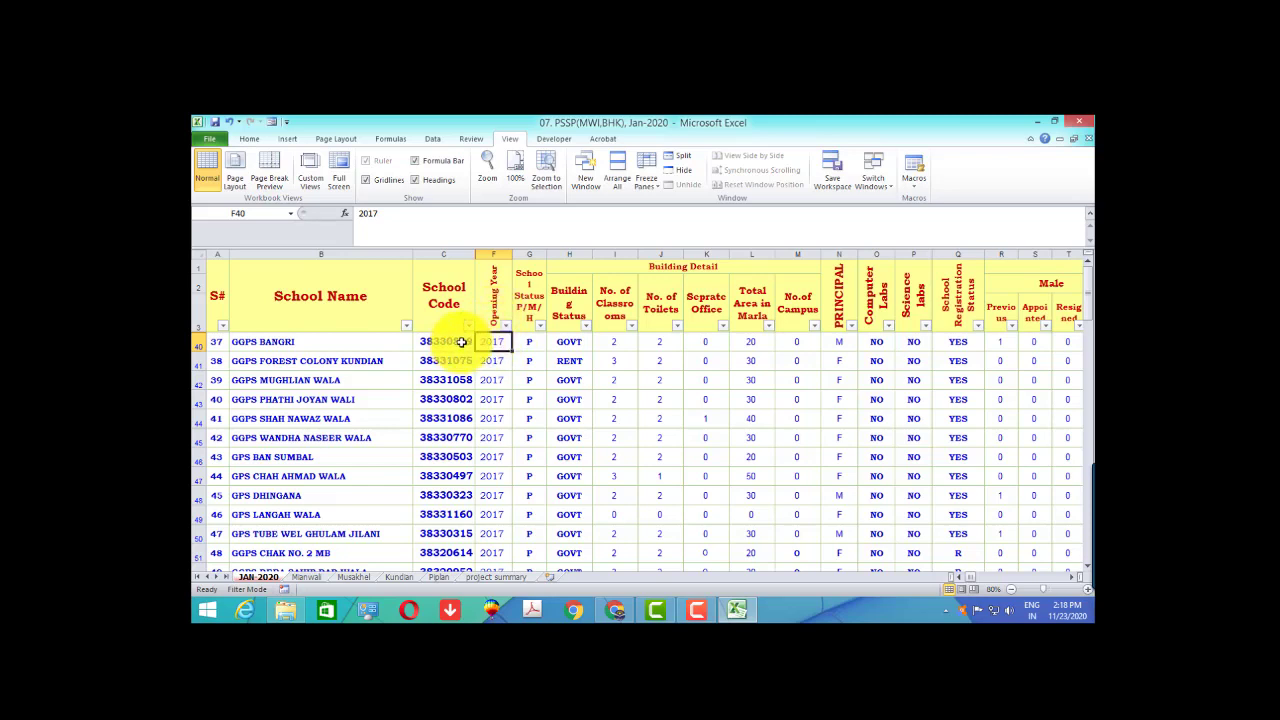
pyautogui.click(461, 342)
pyautogui.click(463, 342)
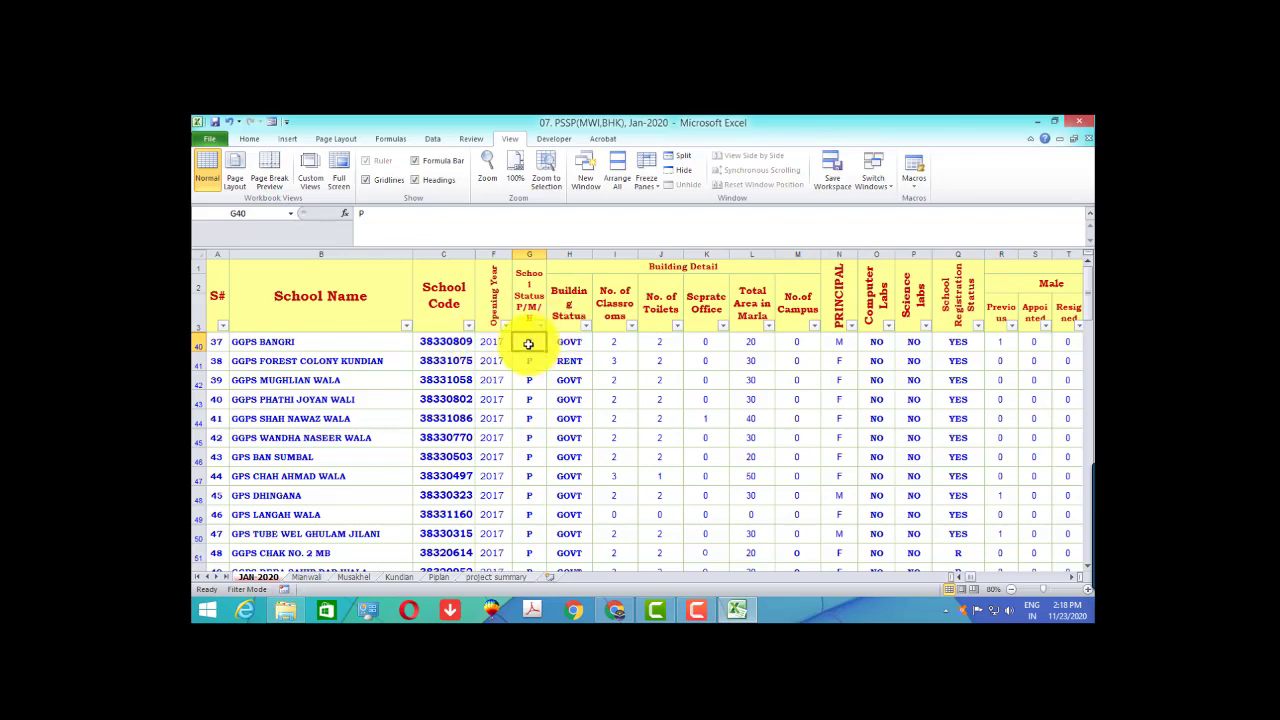
pyautogui.click(653, 190)
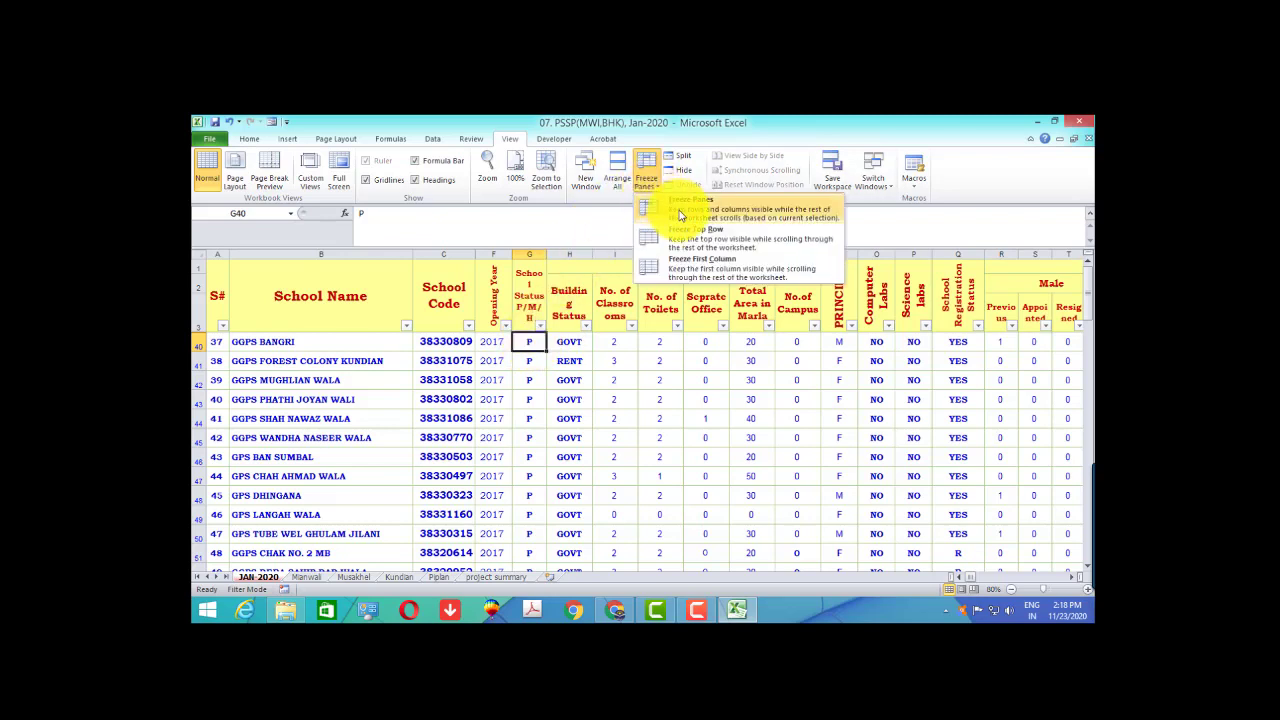
pyautogui.click(679, 216)
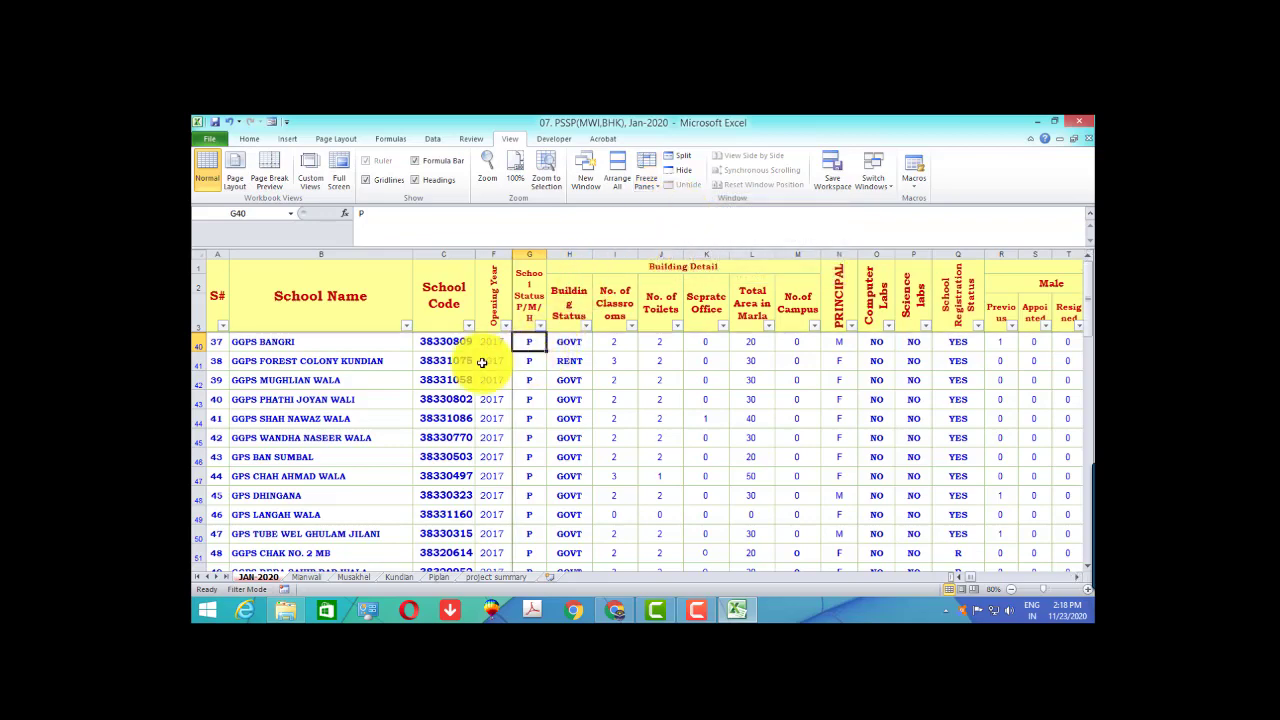
pyautogui.scroll(-3, 484, 366)
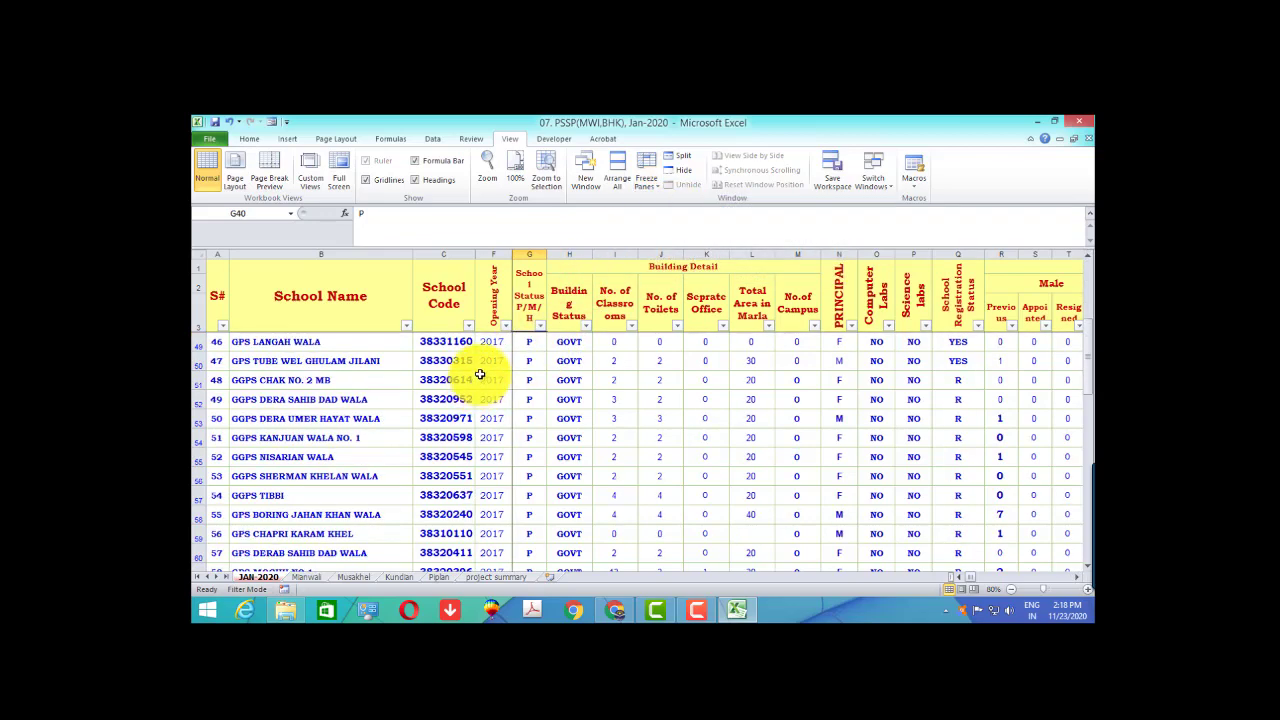
pyautogui.scroll(-3, 480, 372)
pyautogui.scroll(4, 482, 375)
pyautogui.scroll(2, 493, 344)
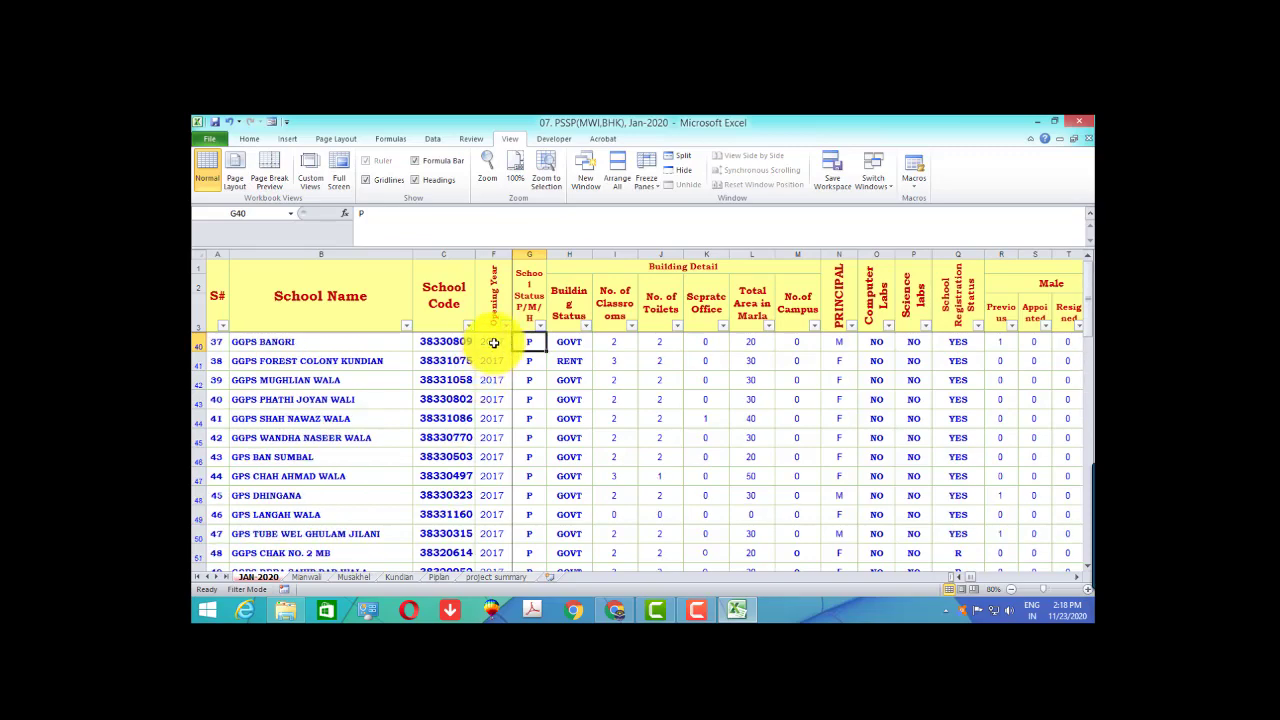
pyautogui.press('Right')
pyautogui.press('Right')
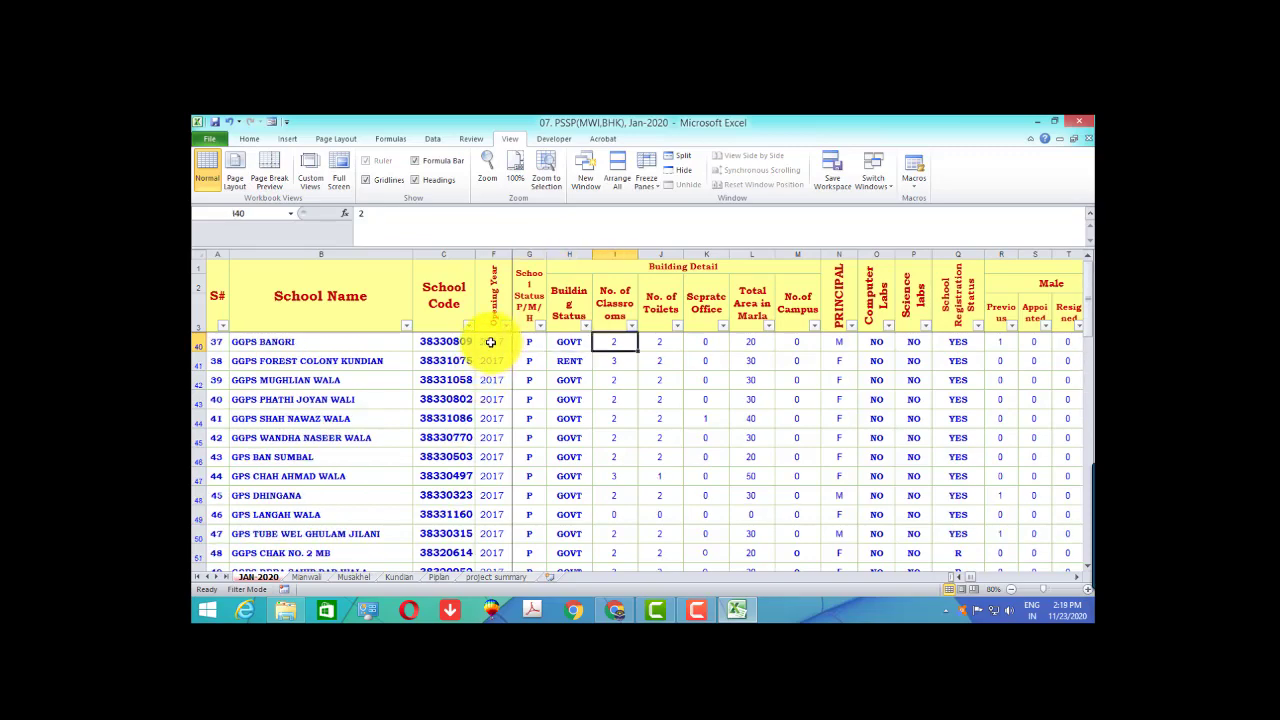
pyautogui.press('Right')
pyautogui.press('Right')
pyautogui.press('Right')
pyautogui.press('Right')
pyautogui.press('Right')
pyautogui.press('Right')
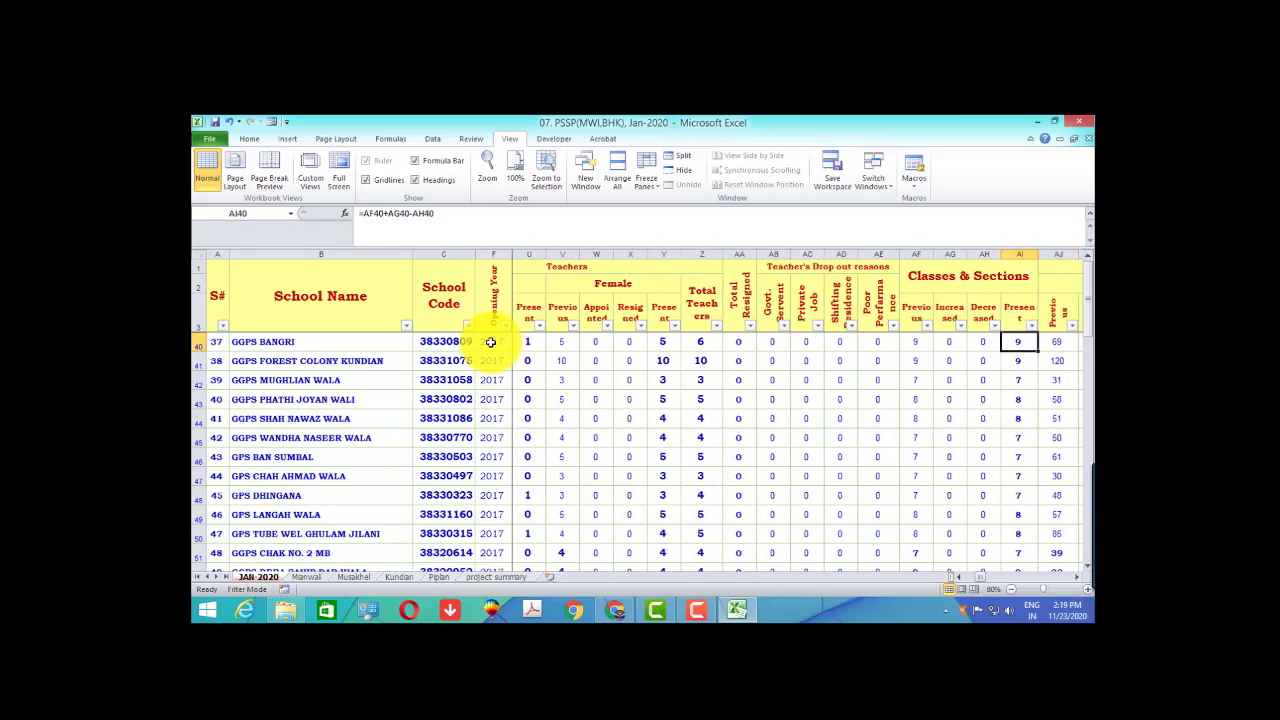
pyautogui.click(492, 342)
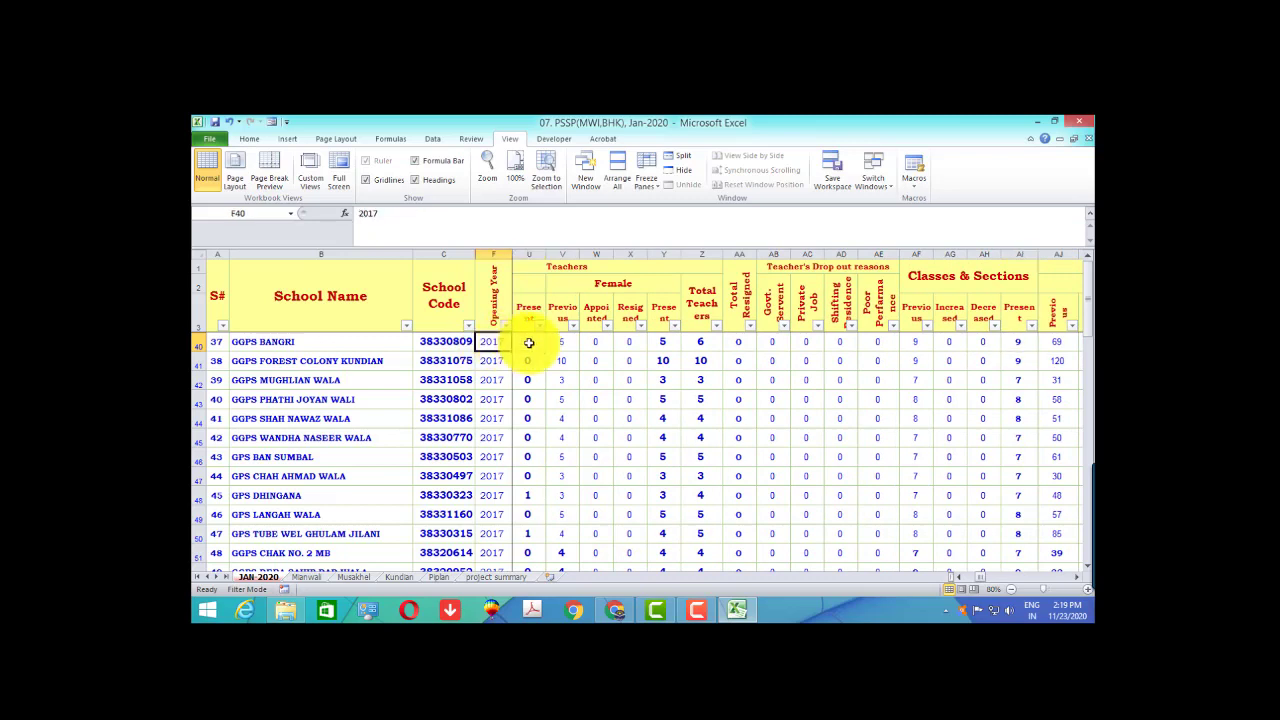
pyautogui.click(505, 340)
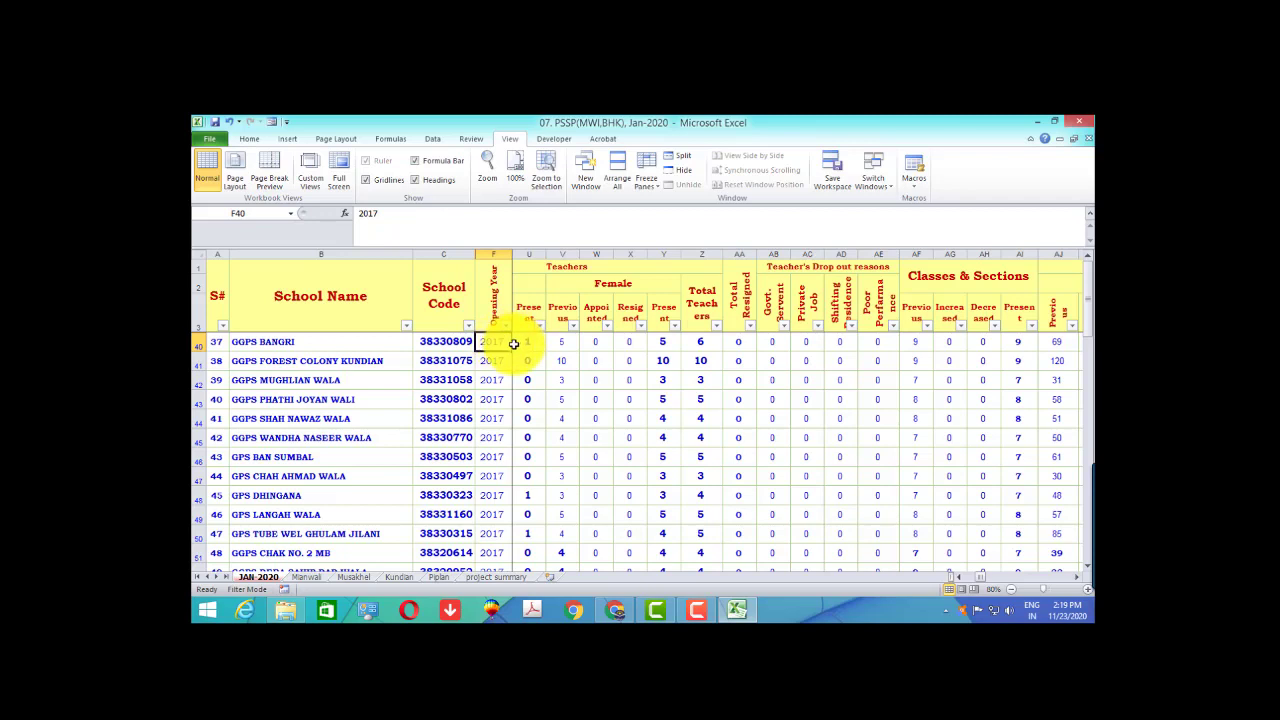
# Step: Freeze panes at cell F40
pyautogui.click(659, 190)
pyautogui.click(668, 205)
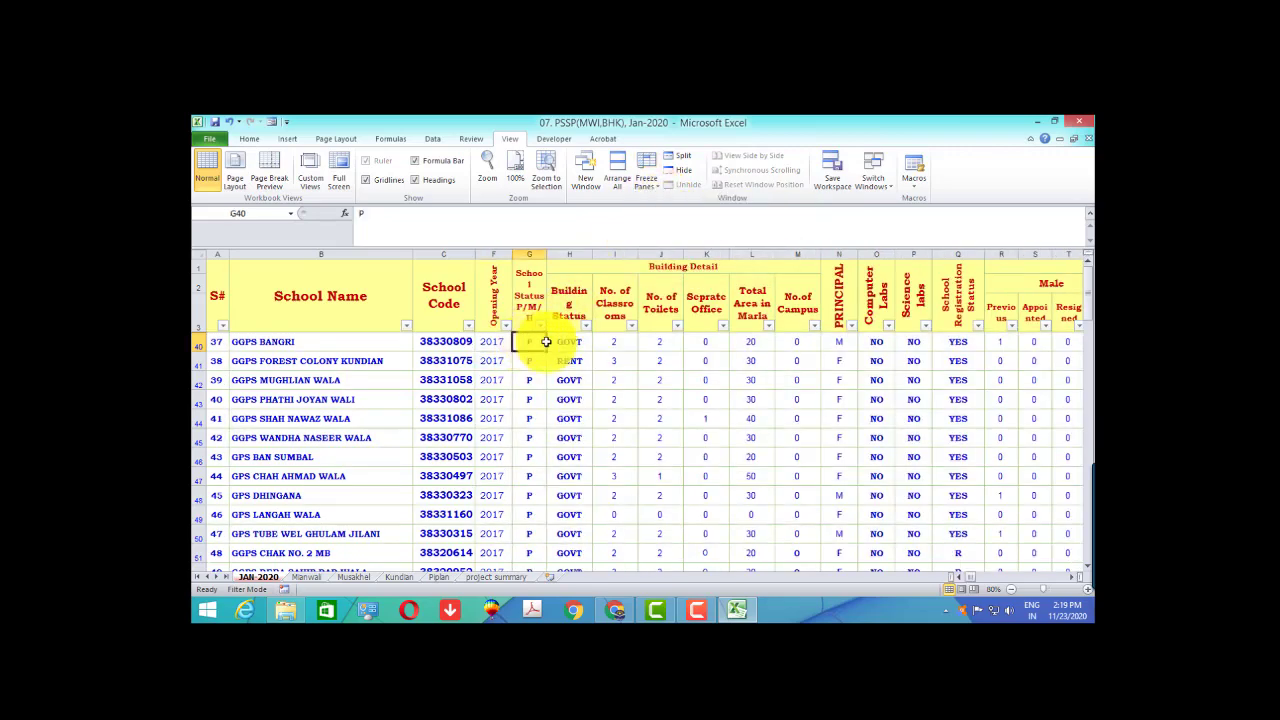
pyautogui.click(569, 341)
# Step: Switch to Freeze Top Row and scroll to confirm the title row stays fixed
pyautogui.click(648, 180)
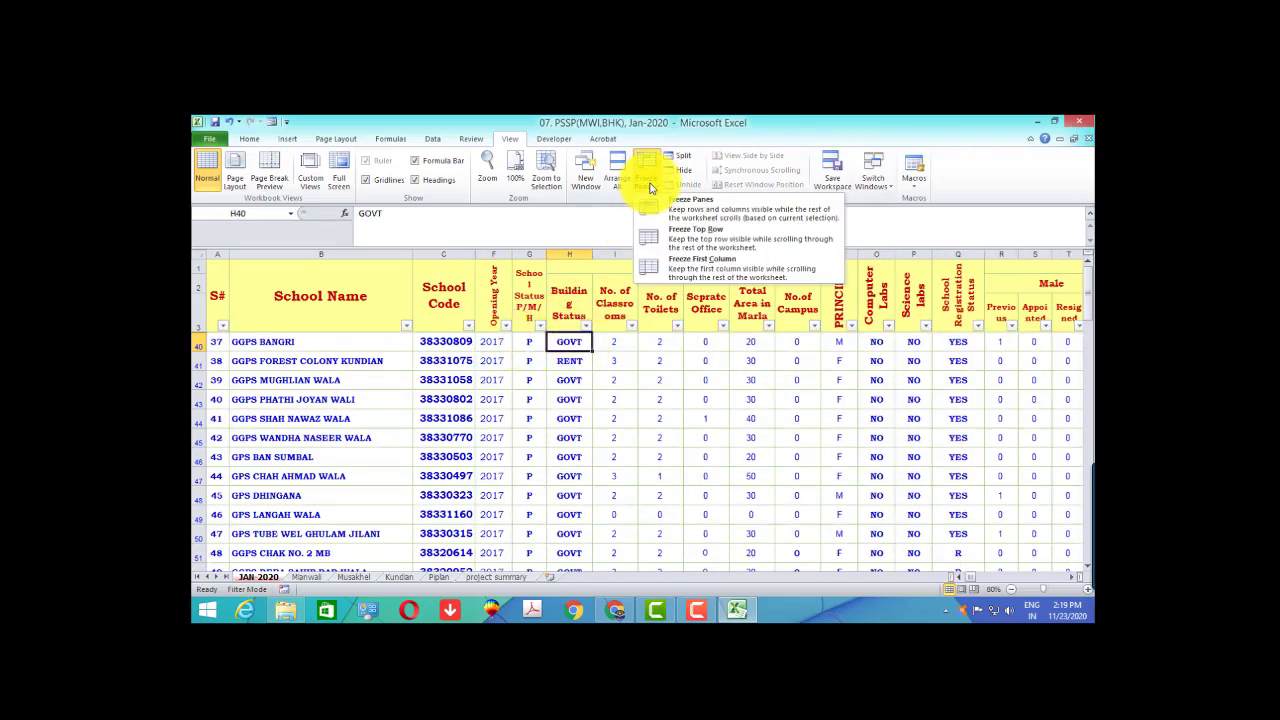
pyautogui.click(690, 241)
pyautogui.scroll(-1, 571, 337)
pyautogui.scroll(1, 576, 341)
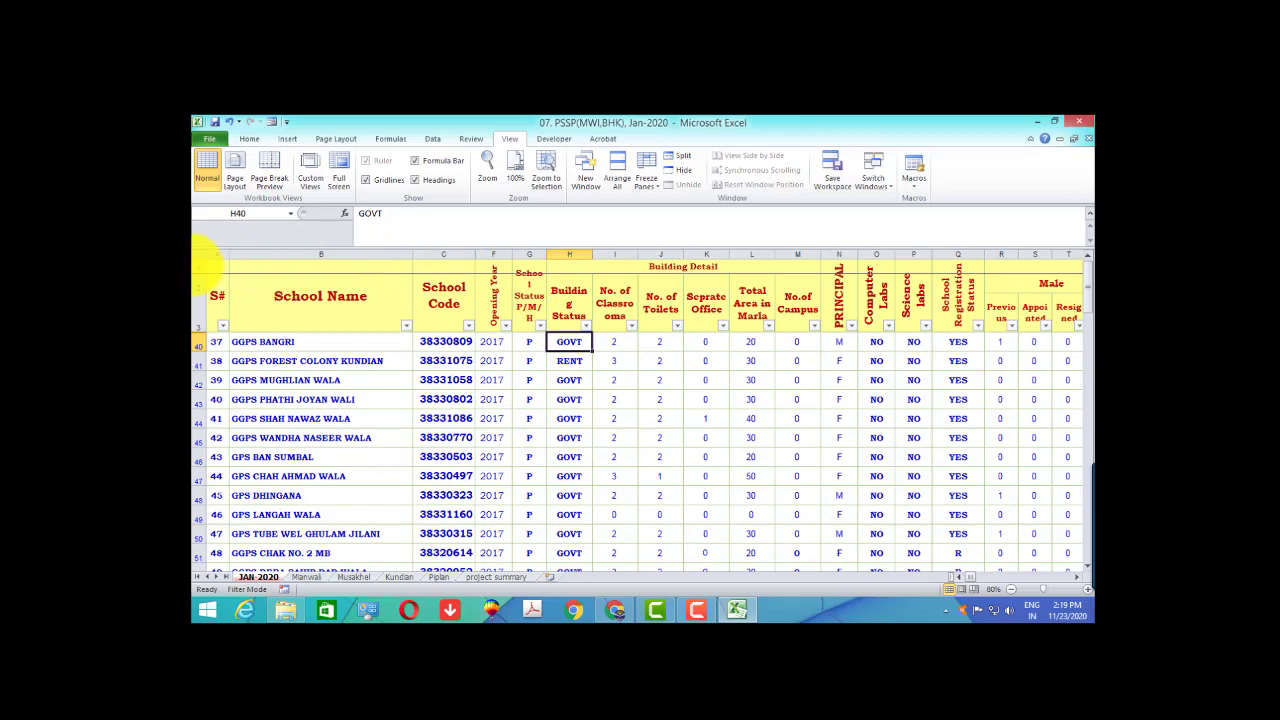
pyautogui.click(198, 268)
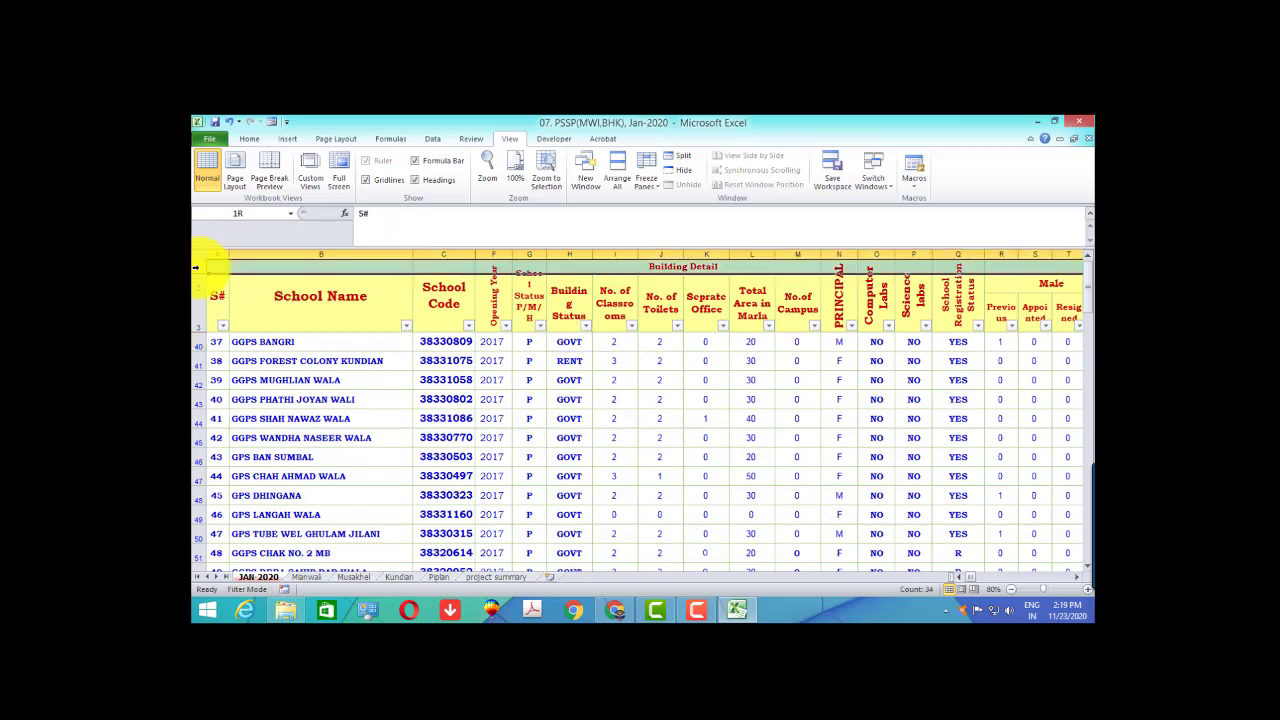
pyautogui.click(614, 399)
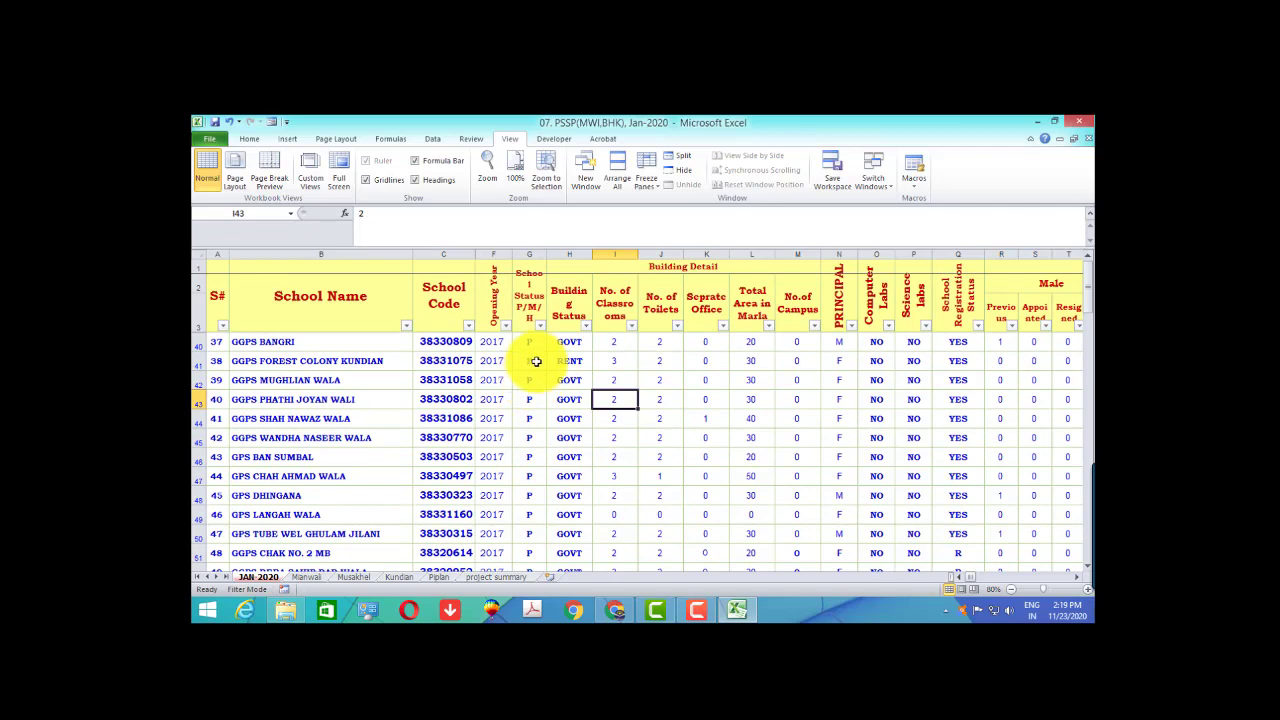
# Step: With K40 selected, apply Freeze First Column to lock the S# column
pyautogui.click(645, 185)
pyautogui.click(645, 185)
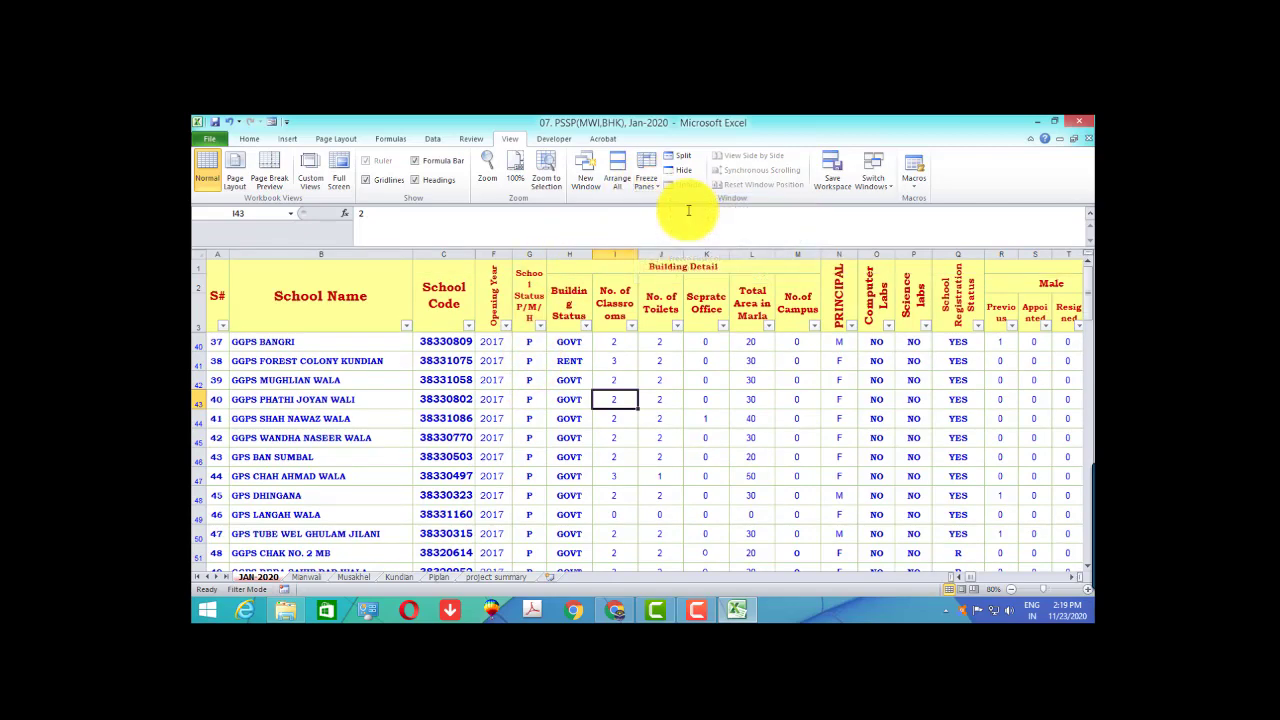
pyautogui.click(560, 341)
pyautogui.click(648, 185)
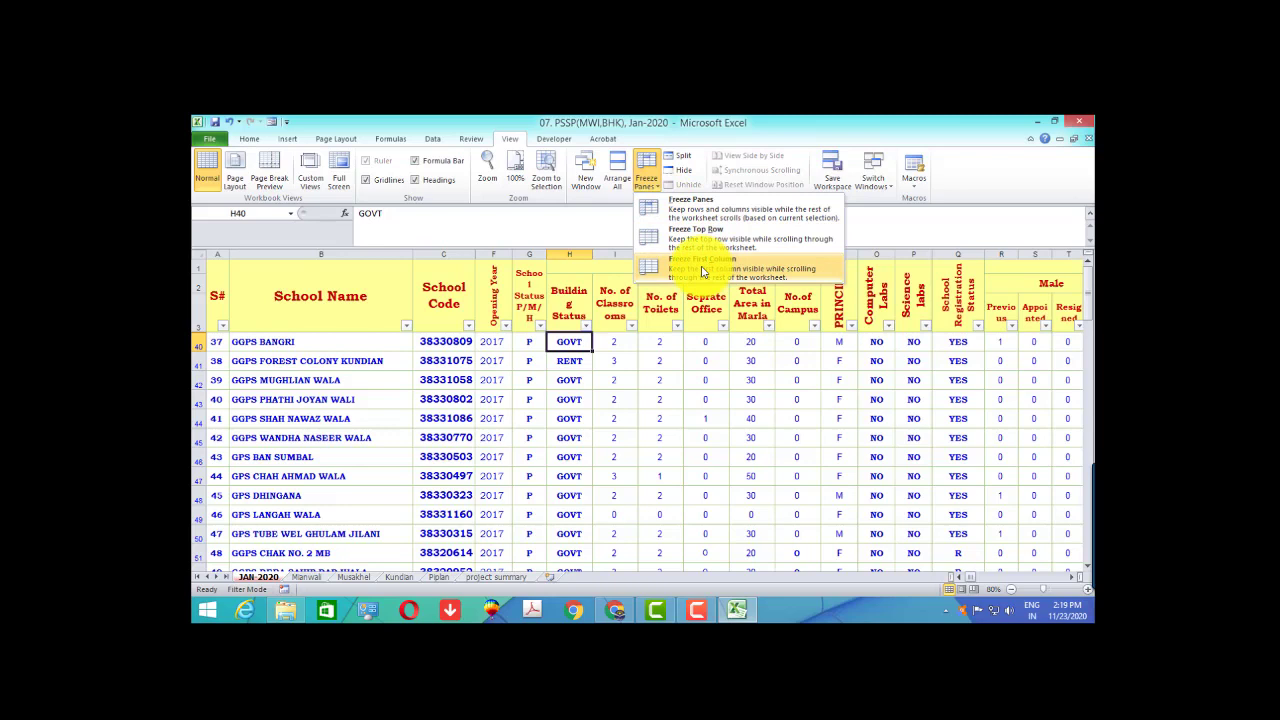
pyautogui.click(218, 254)
pyautogui.click(705, 341)
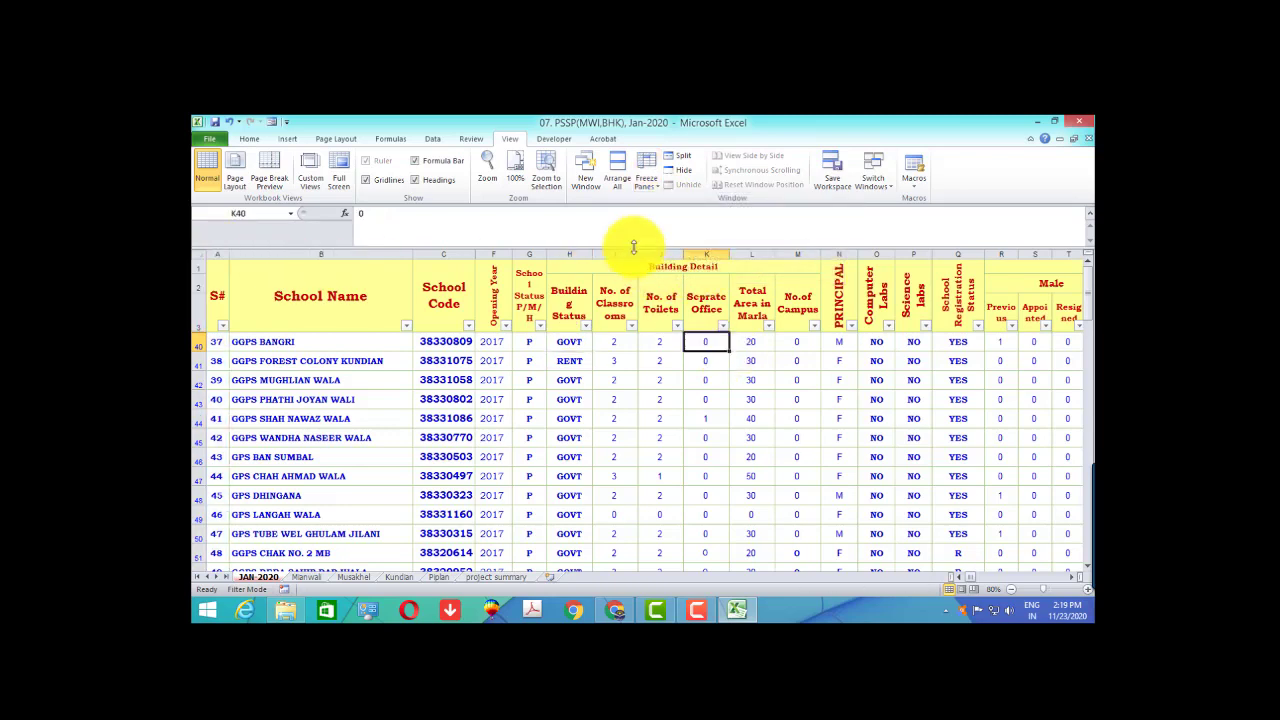
pyautogui.click(646, 172)
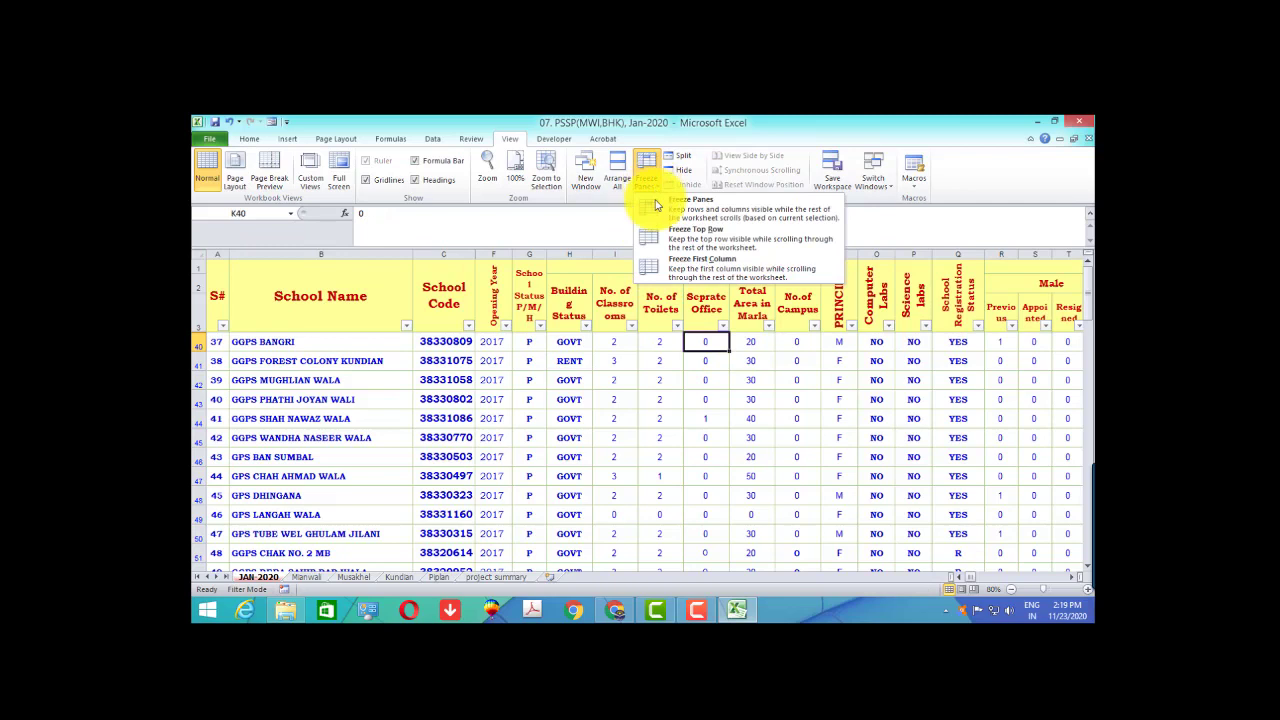
pyautogui.click(690, 272)
# Step: Arrow right along row 40 and back to test that S# stays visible
pyautogui.click(429, 399)
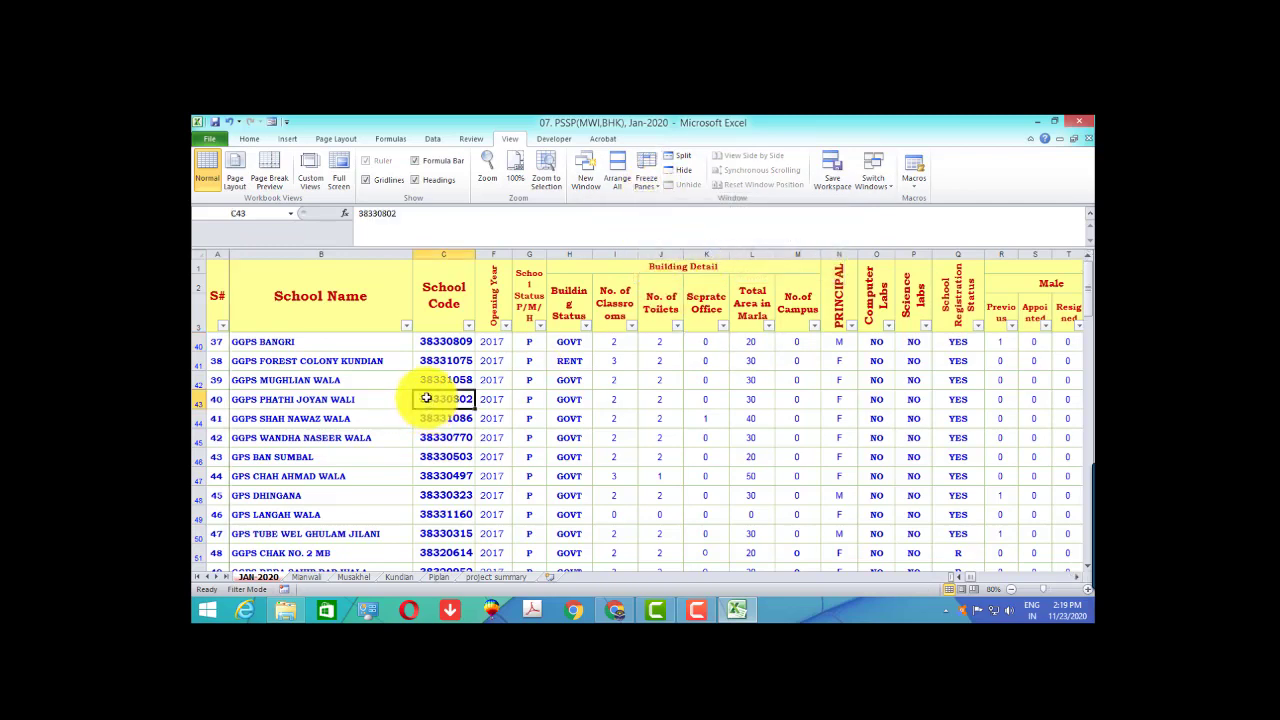
pyautogui.click(368, 342)
pyautogui.press('Right')
pyautogui.press('Right')
pyautogui.press('Right')
pyautogui.press('Right')
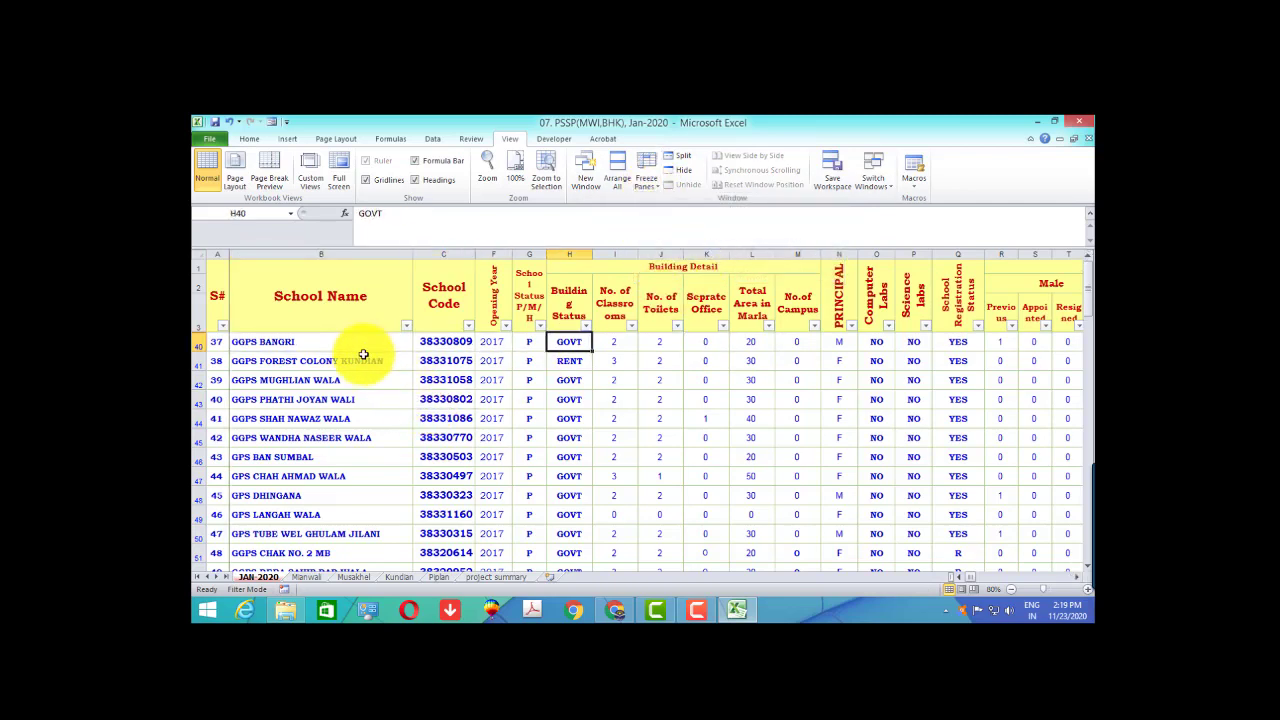
pyautogui.press('Right')
pyautogui.press('Right')
pyautogui.press('Right')
pyautogui.press('Right')
pyautogui.press('Right')
pyautogui.press('Right')
pyautogui.press('Right')
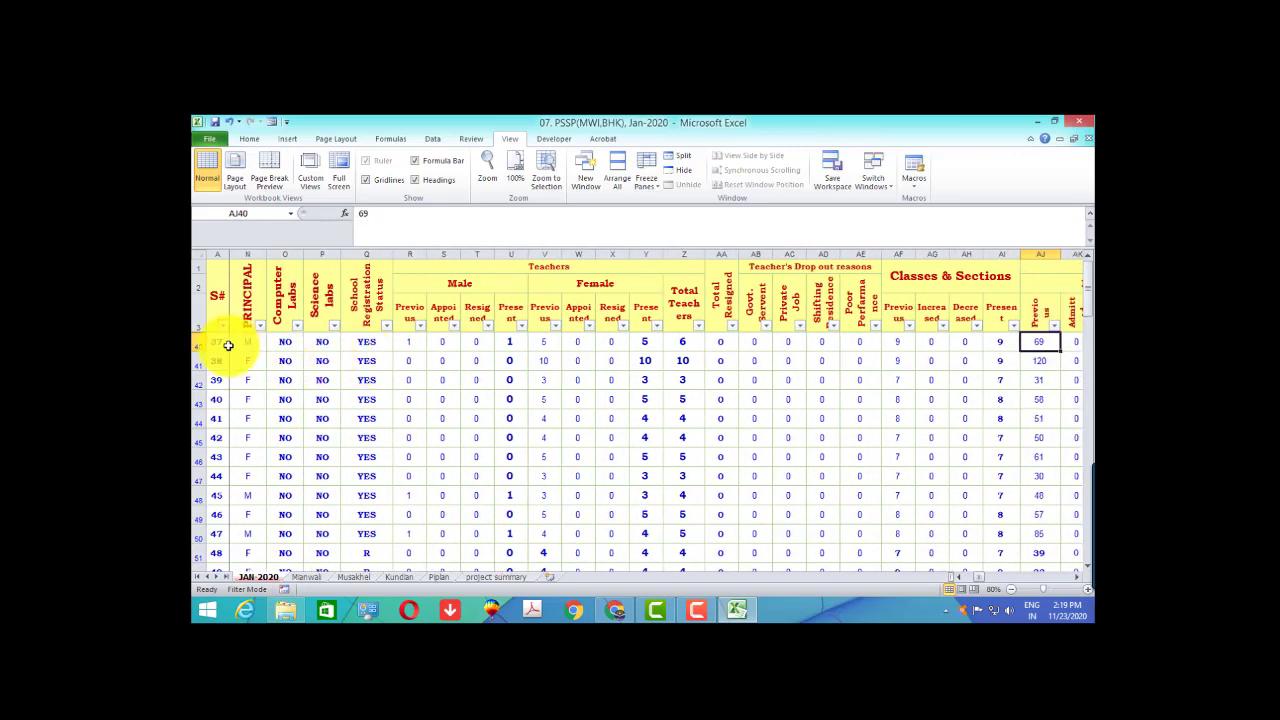
pyautogui.press('Home')
pyautogui.press('Right')
pyautogui.press('Right')
pyautogui.press('Right')
pyautogui.press('Right')
pyautogui.press('Right')
pyautogui.press('Right')
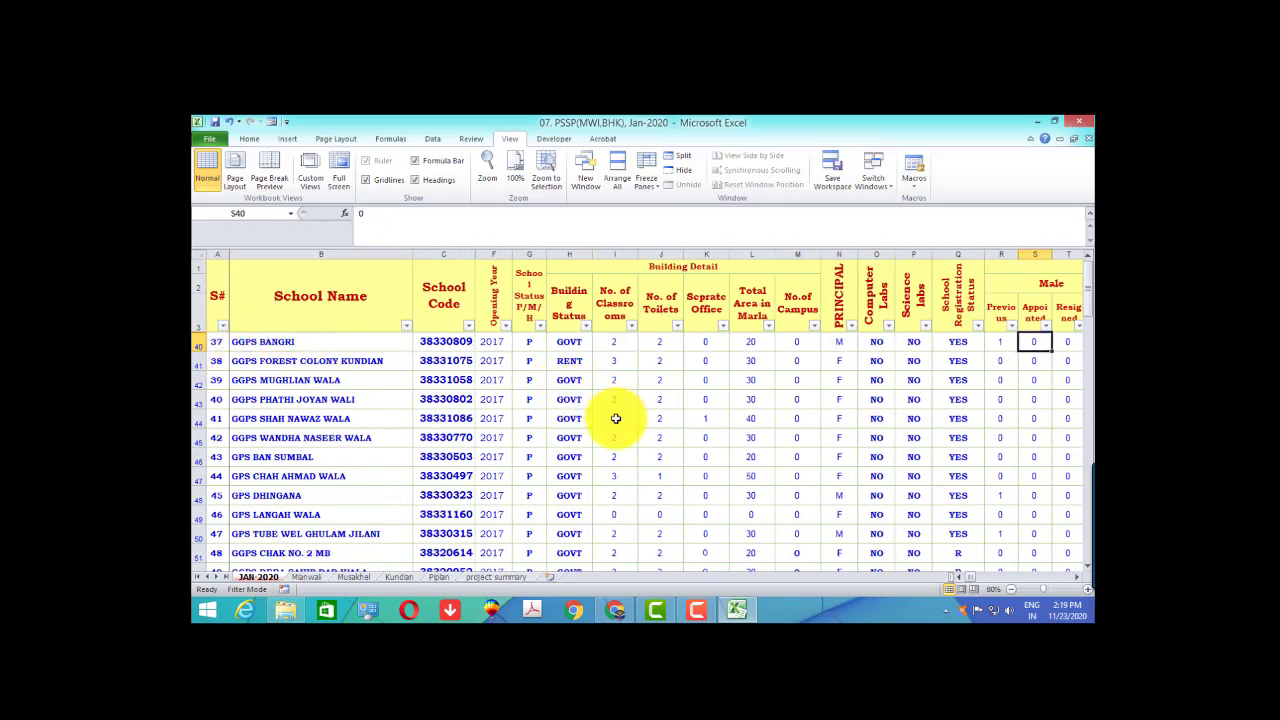
pyautogui.click(672, 418)
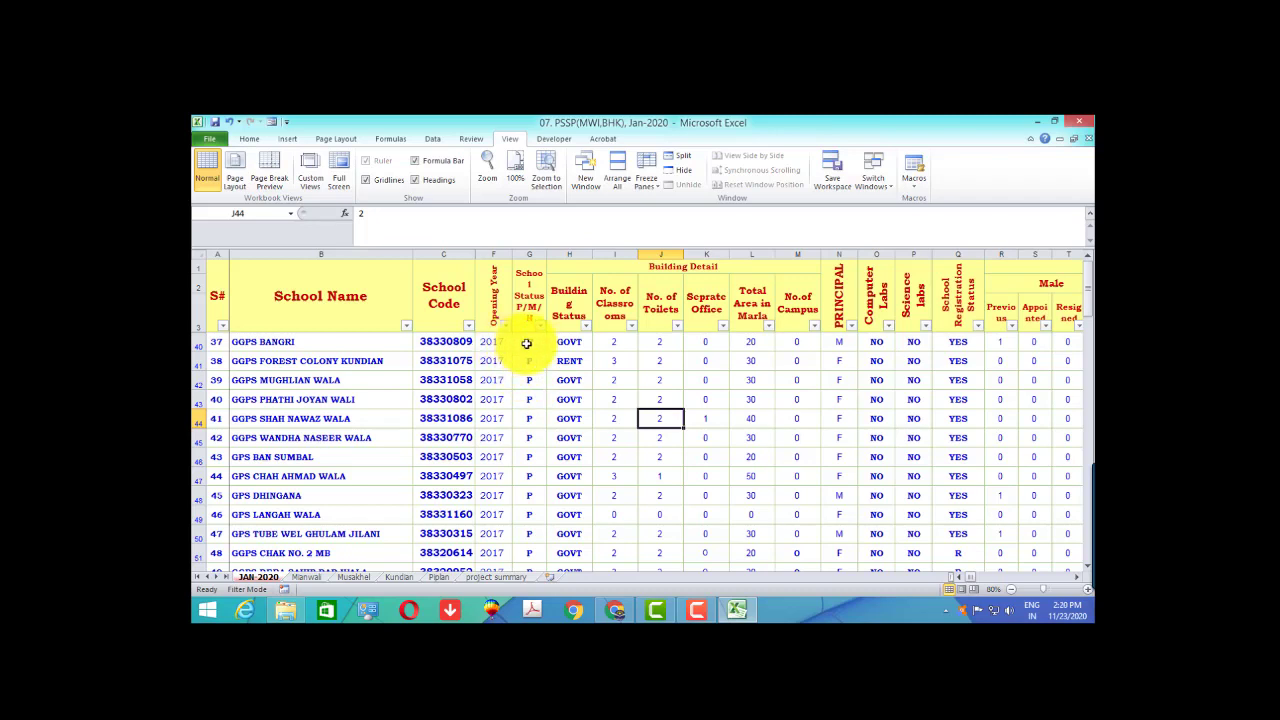
# Step: Select G40, remove the existing freeze, then freeze panes at G40
pyautogui.click(526, 343)
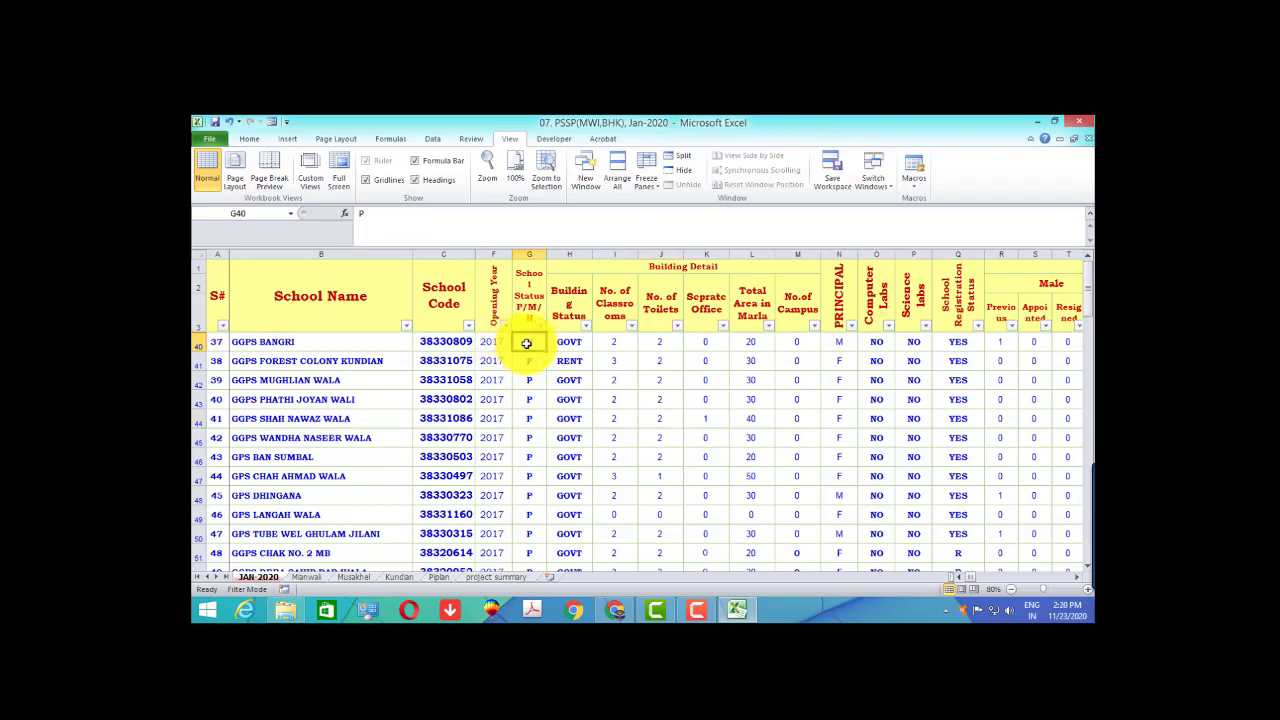
pyautogui.click(647, 178)
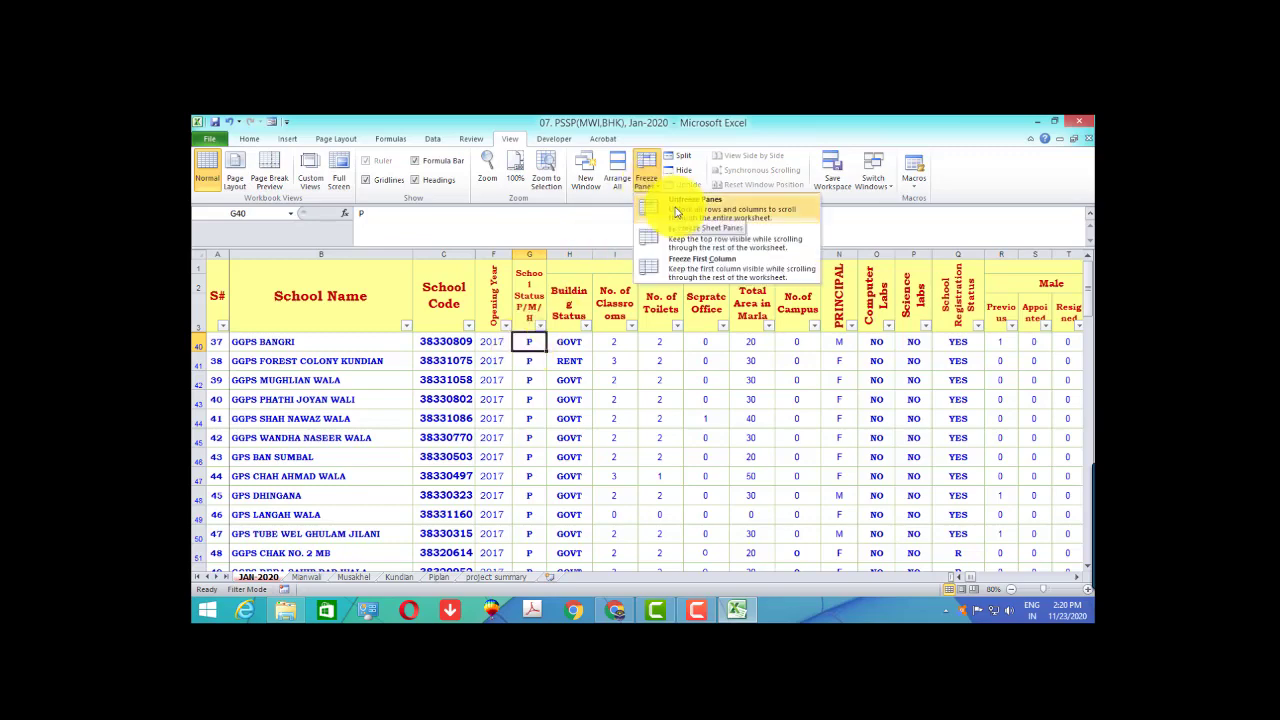
pyautogui.click(676, 211)
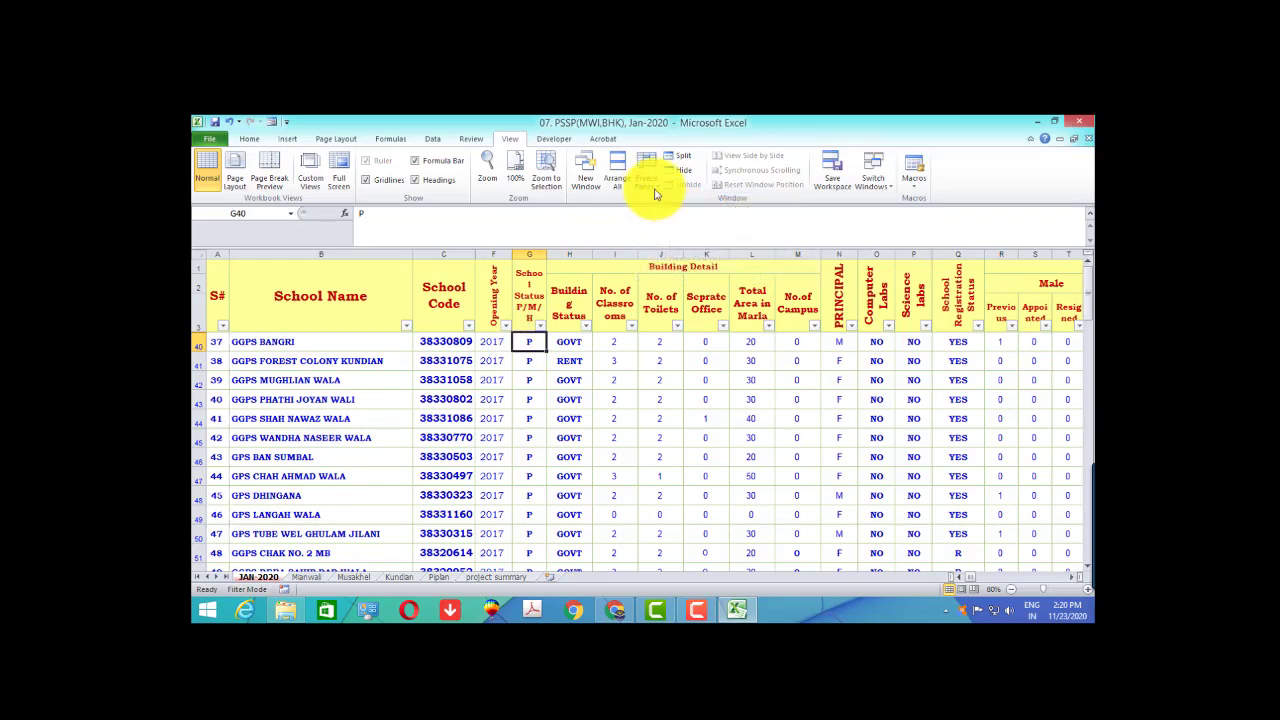
pyautogui.click(647, 178)
pyautogui.click(502, 349)
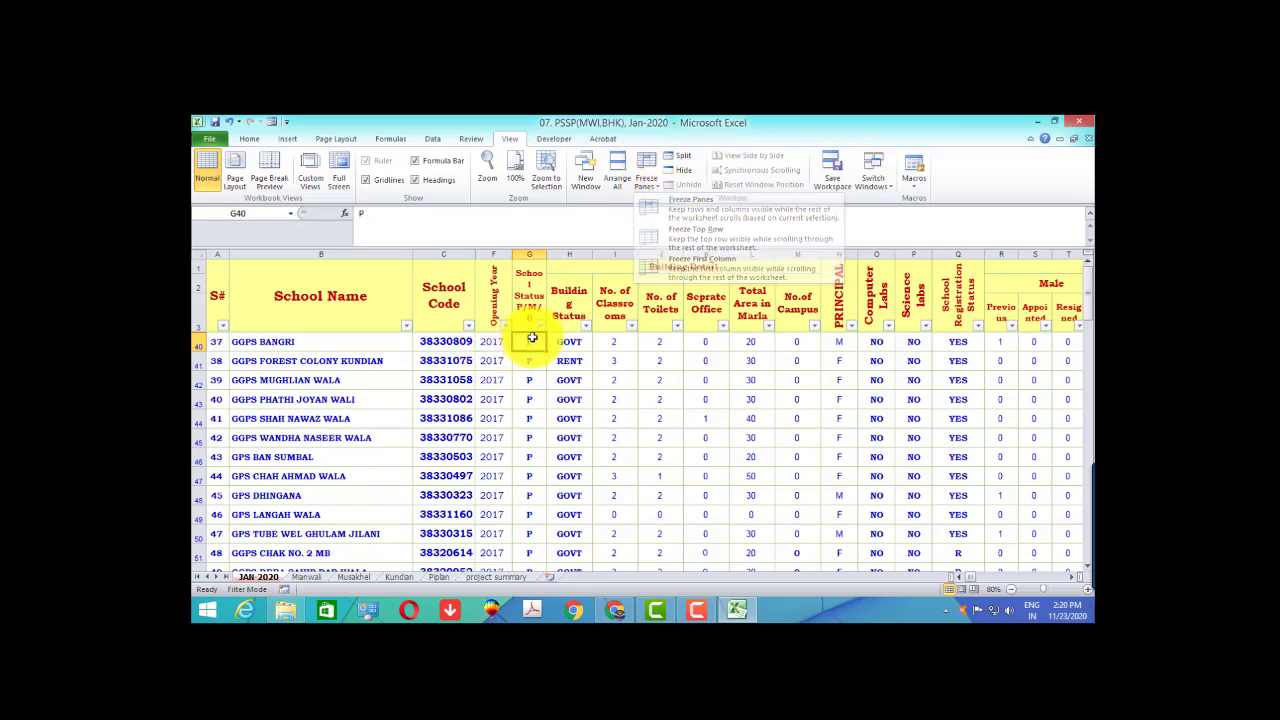
pyautogui.click(647, 178)
pyautogui.click(687, 215)
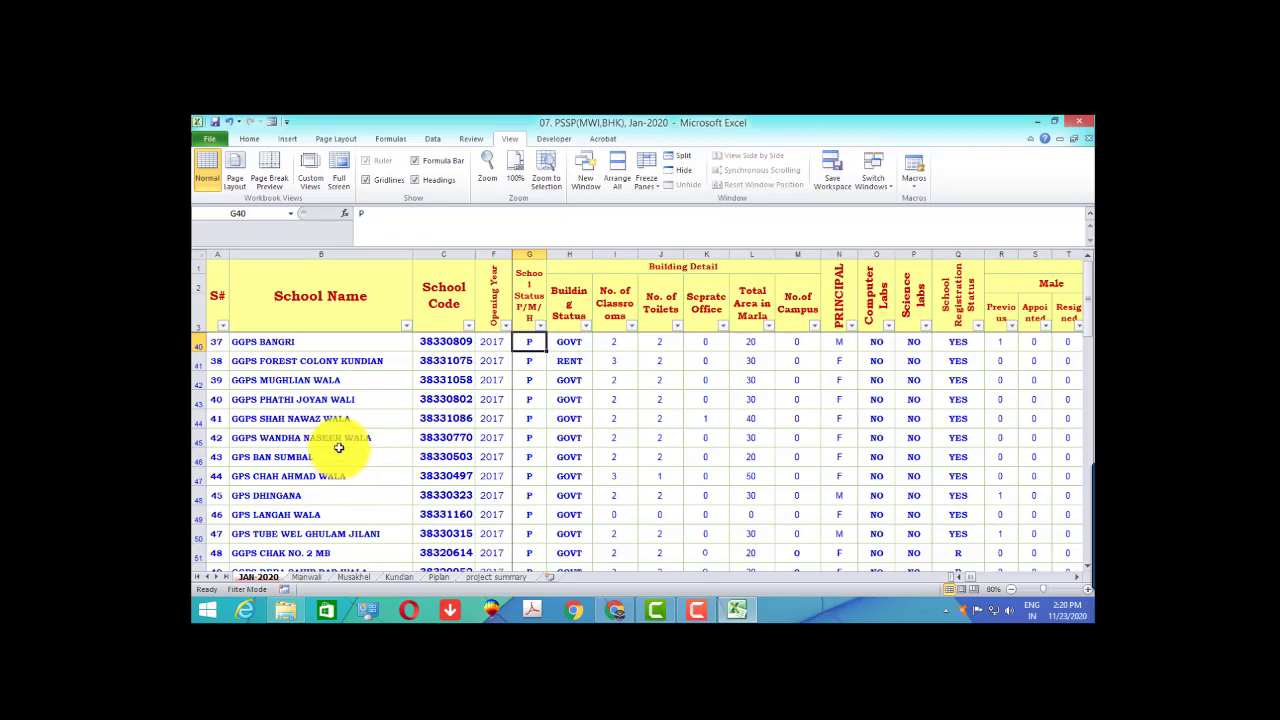
pyautogui.scroll(-3, 337, 443)
pyautogui.scroll(-3, 343, 436)
pyautogui.scroll(-2, 345, 436)
pyautogui.scroll(-4, 345, 436)
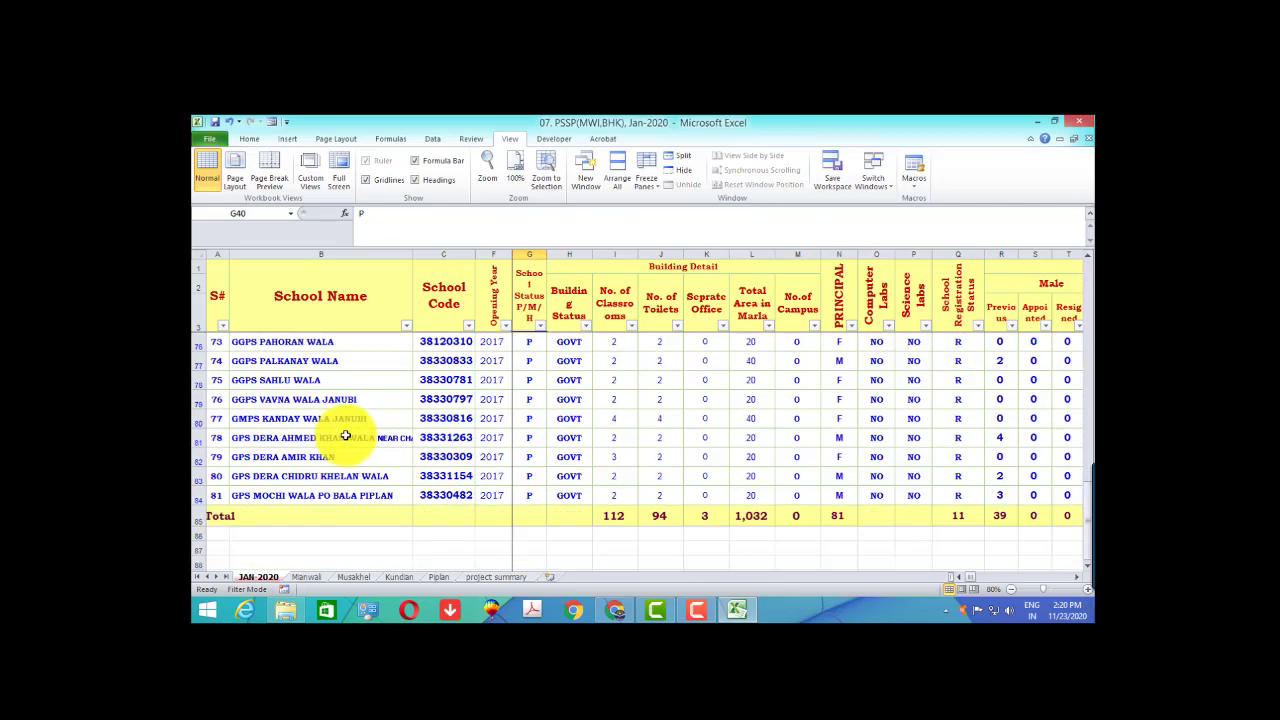
pyautogui.scroll(1, 343, 434)
pyautogui.scroll(11, 343, 434)
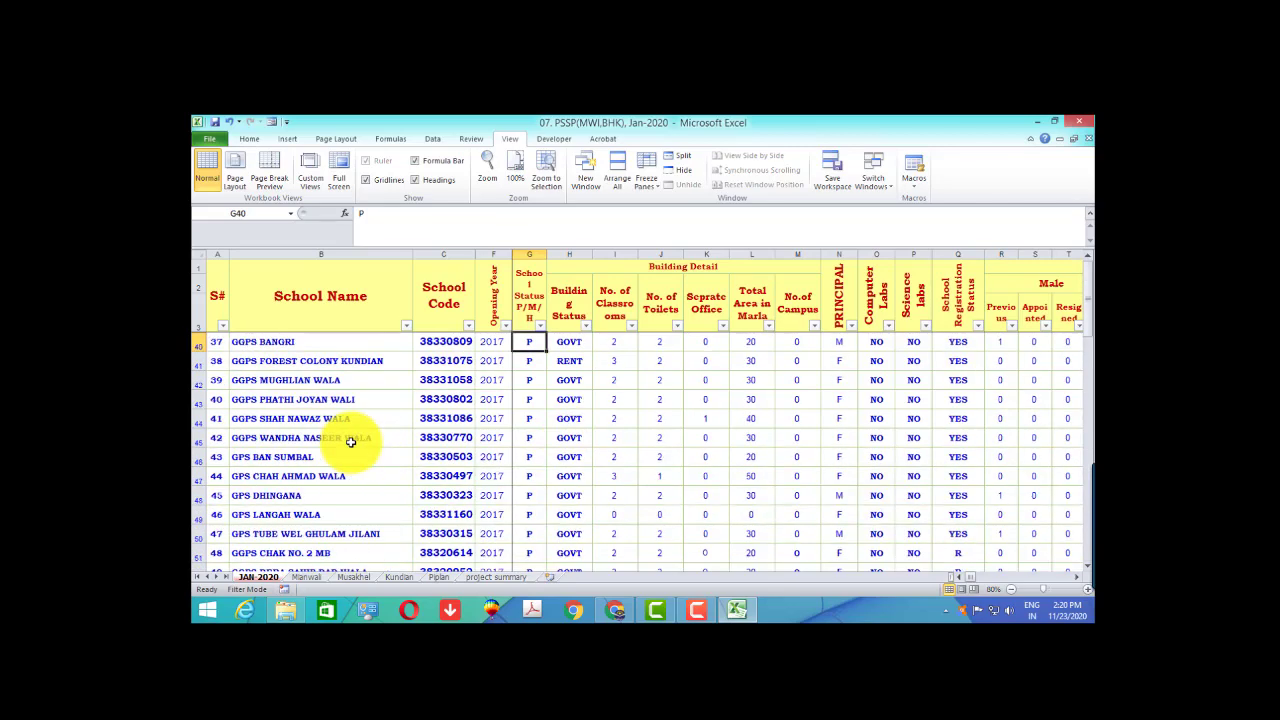
pyautogui.click(564, 340)
pyautogui.click(536, 342)
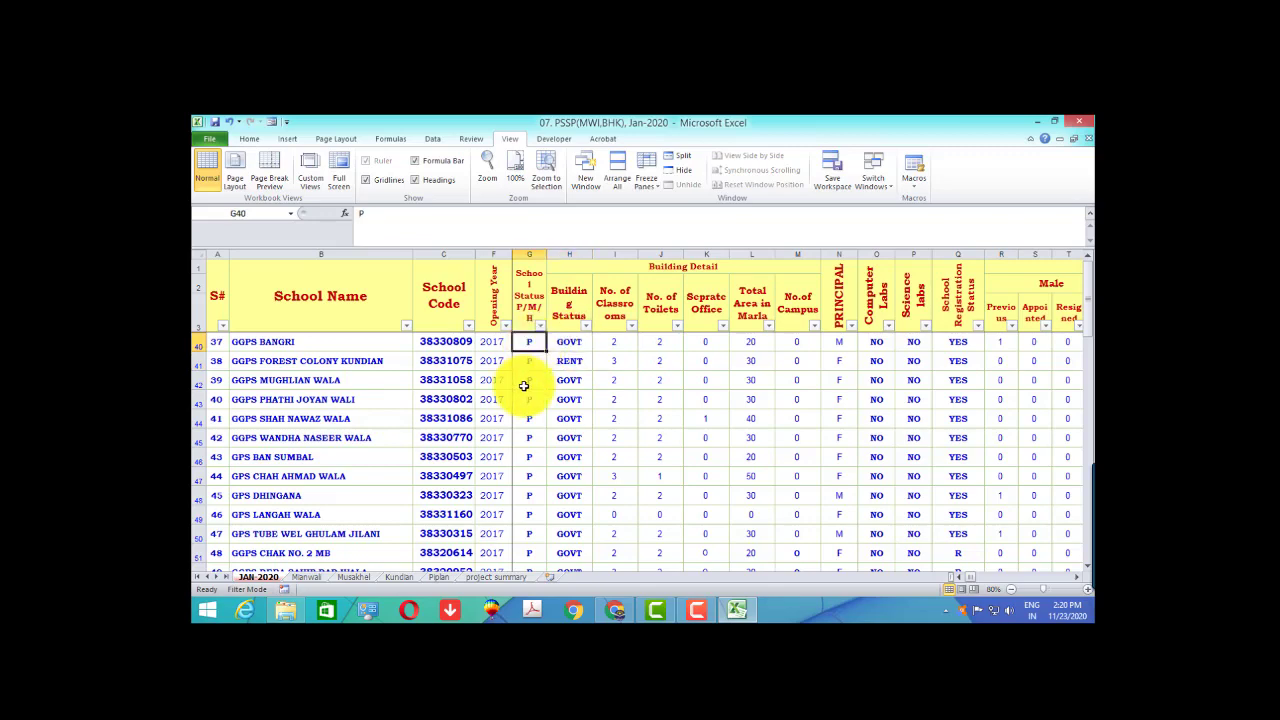
pyautogui.scroll(-1, 523, 391)
pyautogui.scroll(-2, 520, 393)
pyautogui.scroll(3, 516, 395)
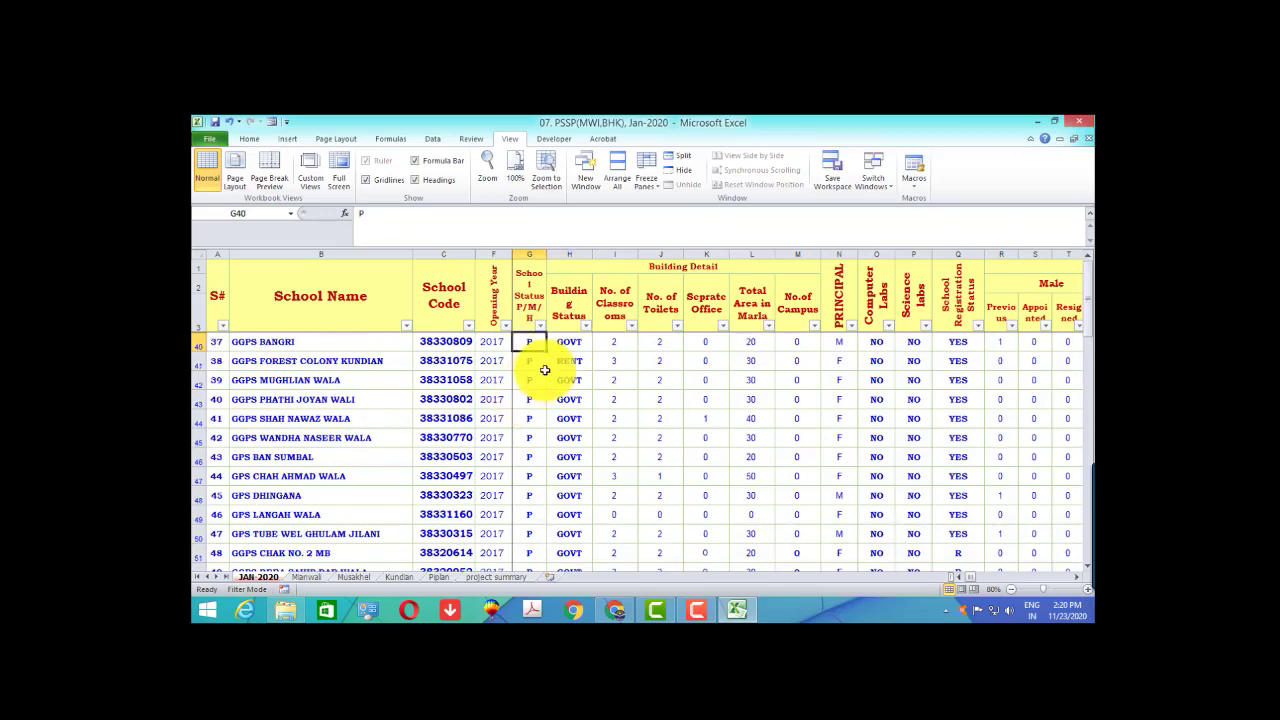
pyautogui.click(834, 345)
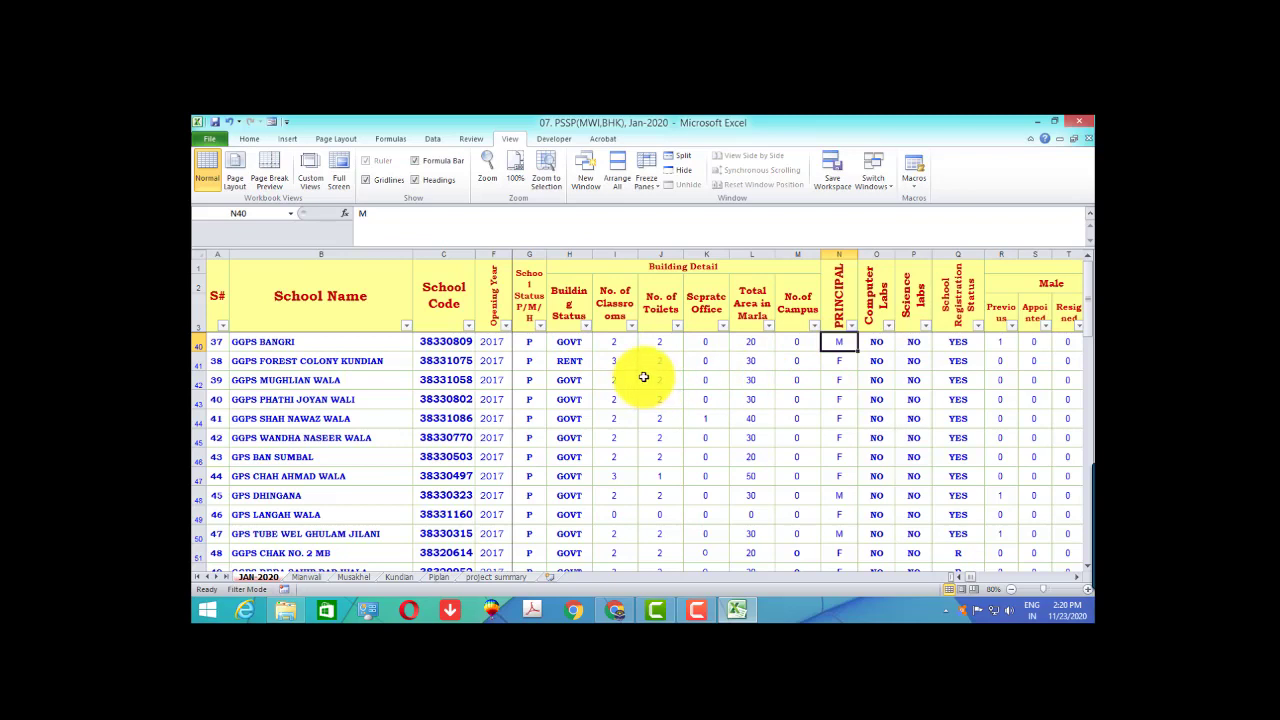
pyautogui.click(569, 359)
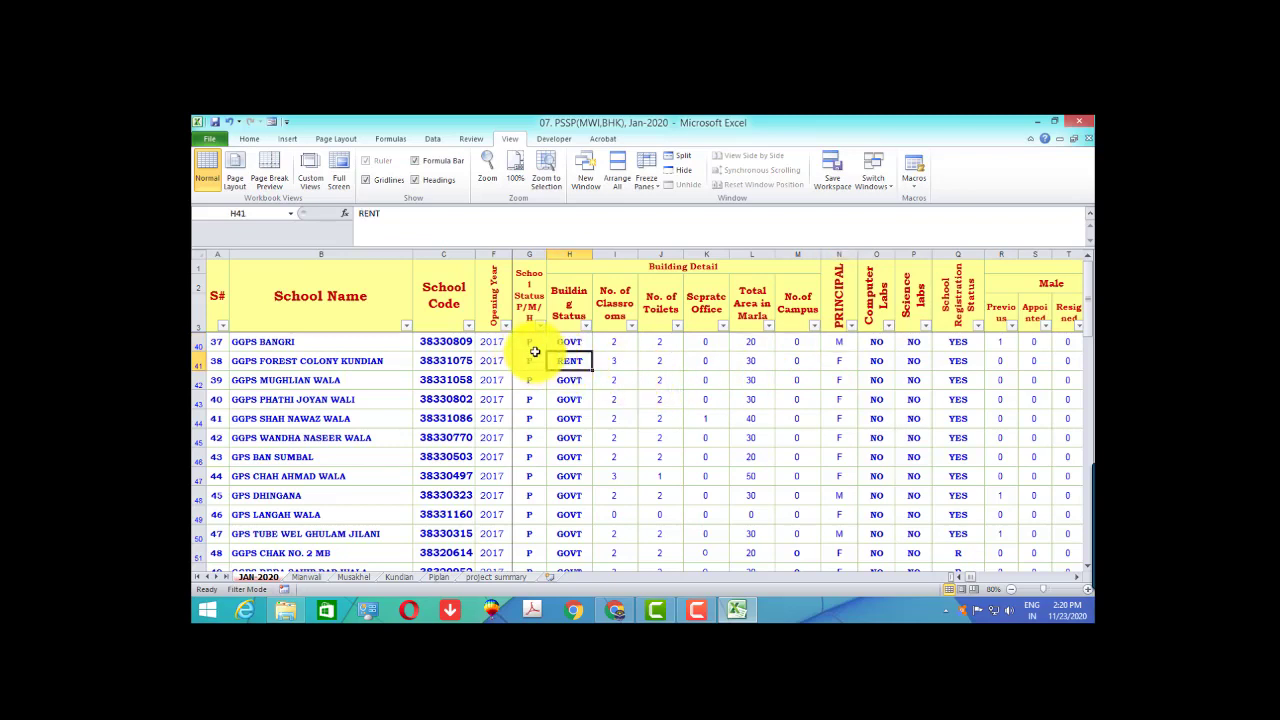
pyautogui.click(632, 379)
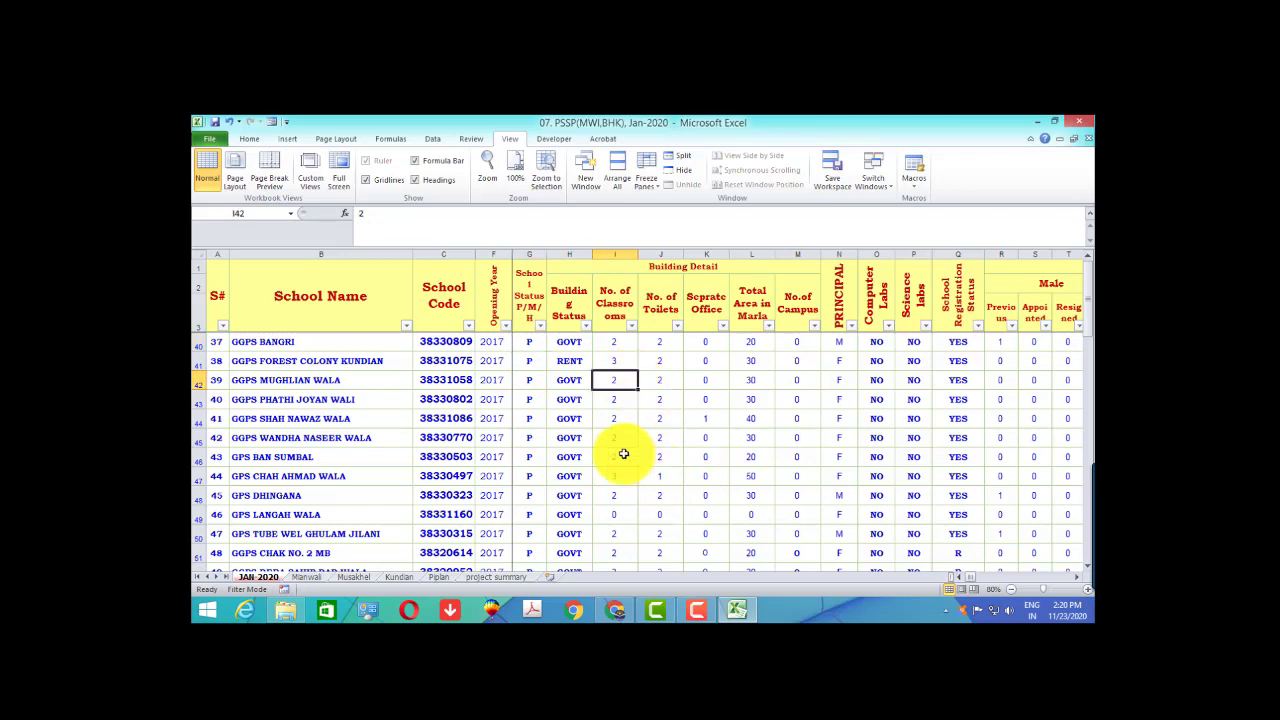
pyautogui.click(538, 342)
pyautogui.click(569, 342)
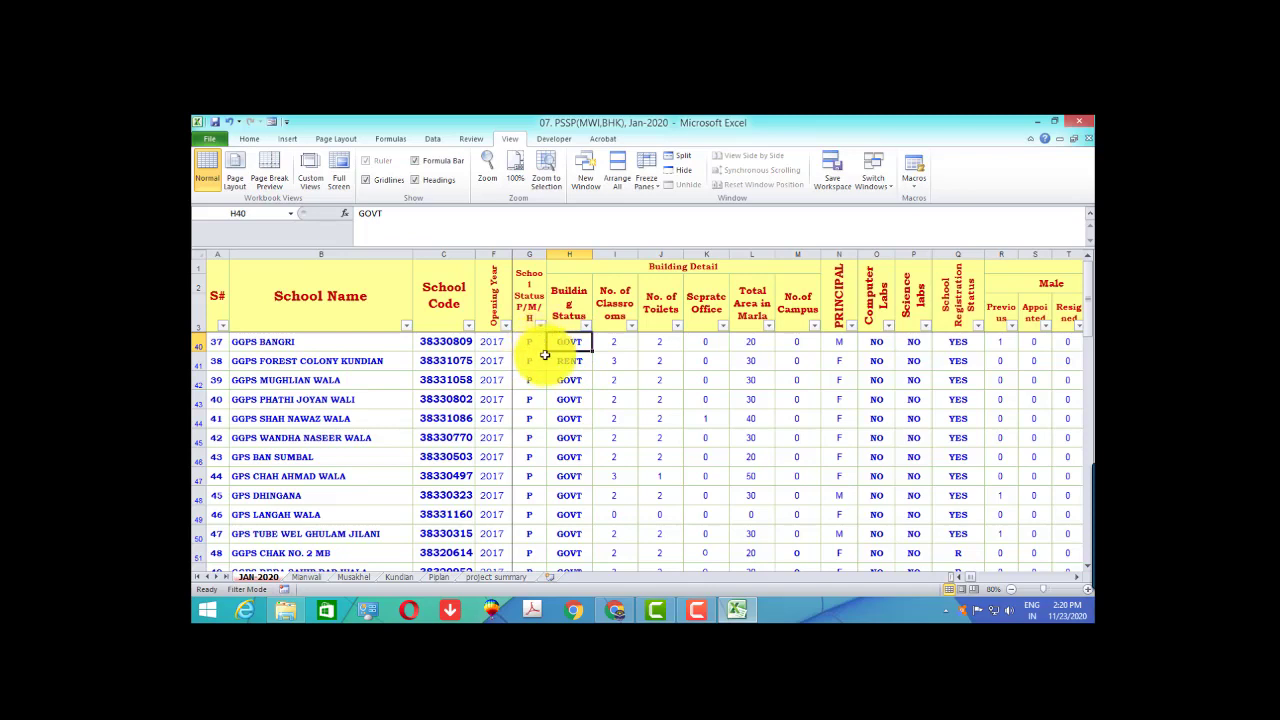
pyautogui.click(538, 360)
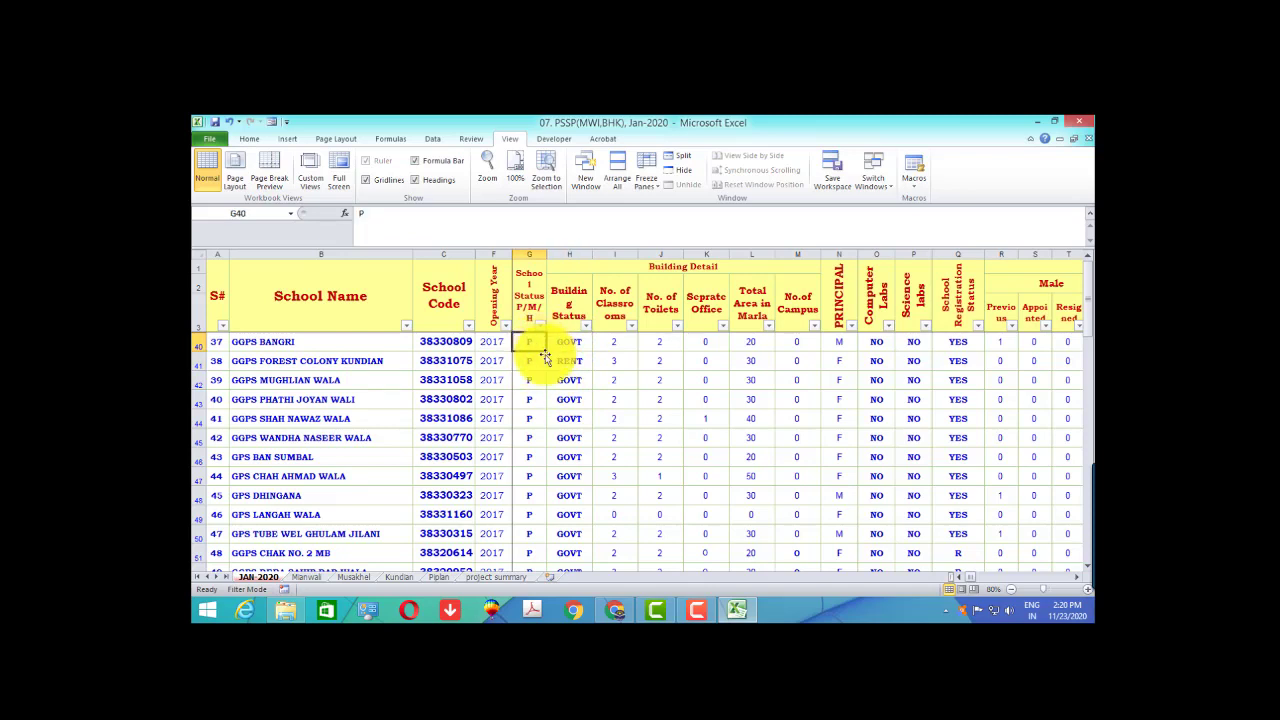